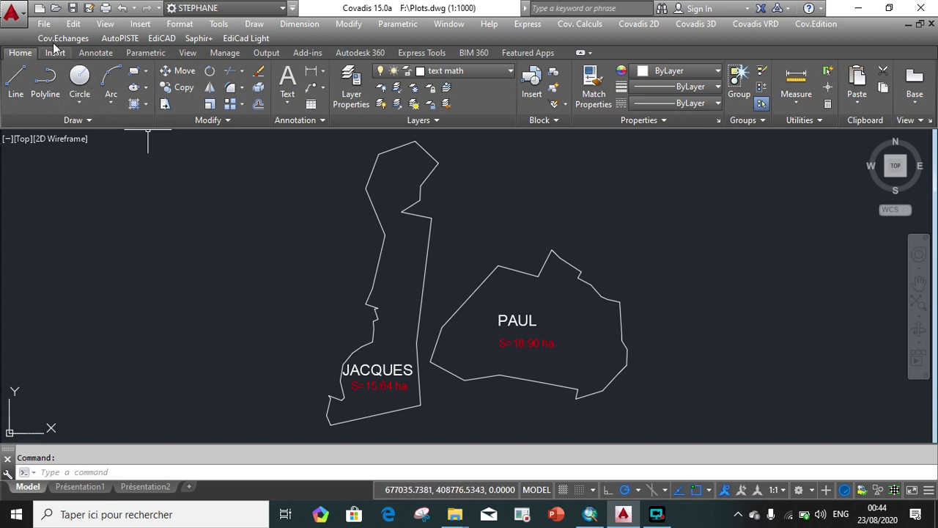
Save the drawing as Plots.dxf (AutoCAD 2000/LT2000 DXF) in the desktop's How to convect DXF to SHP folder
left_click(13, 10)
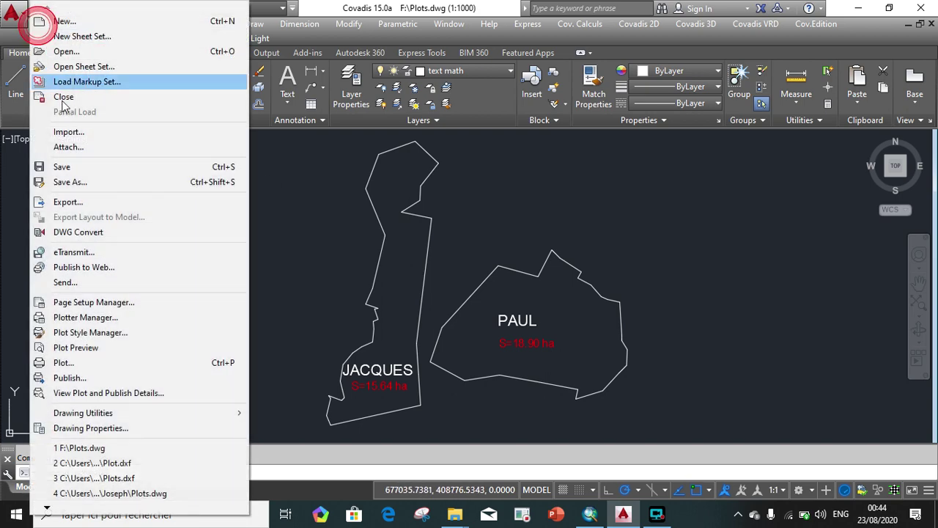
left_click(69, 181)
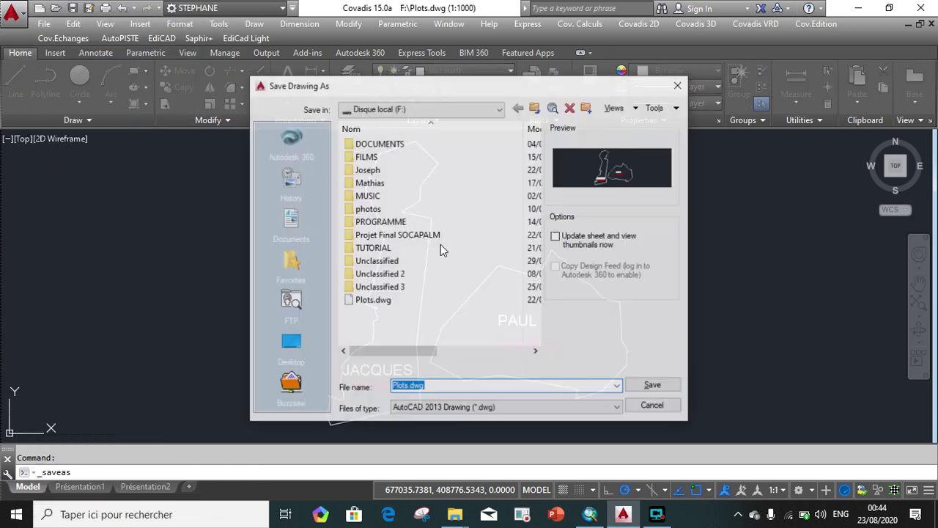
left_click(290, 342)
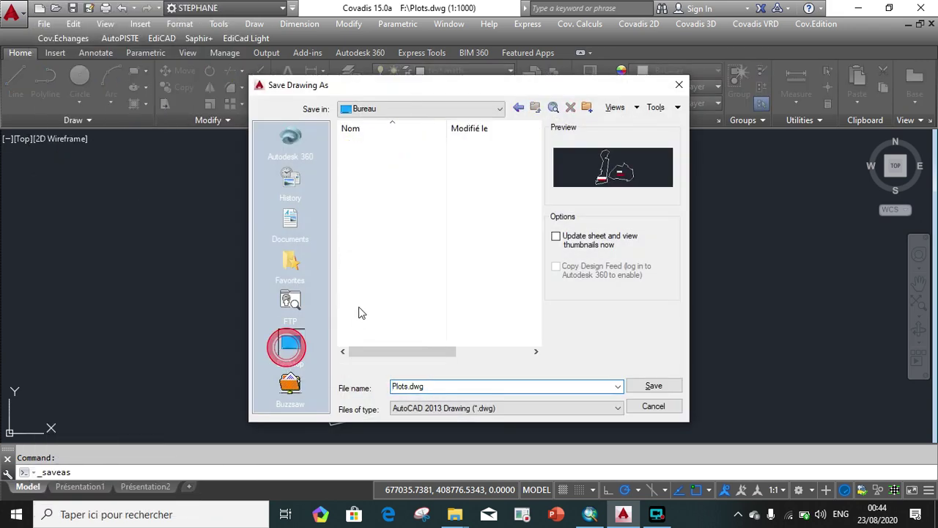
left_click(392, 211)
double_click(392, 210)
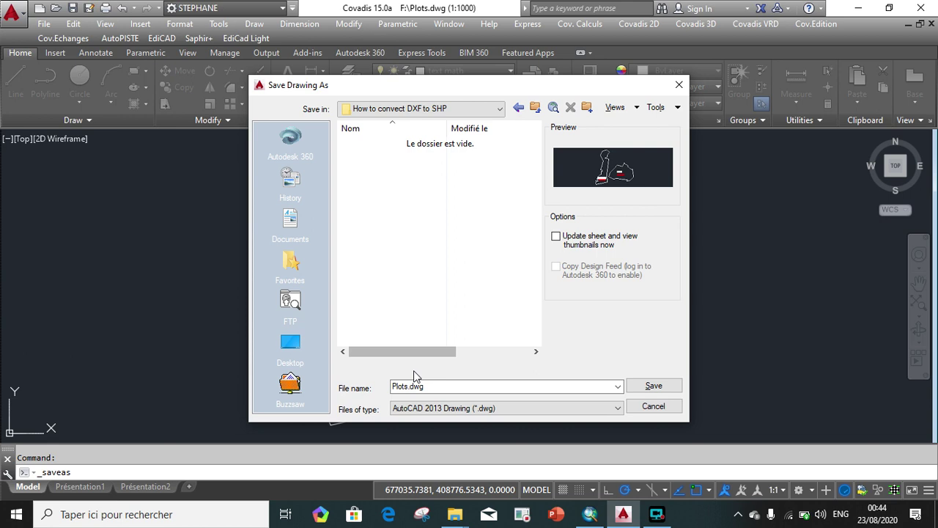
left_click(449, 408)
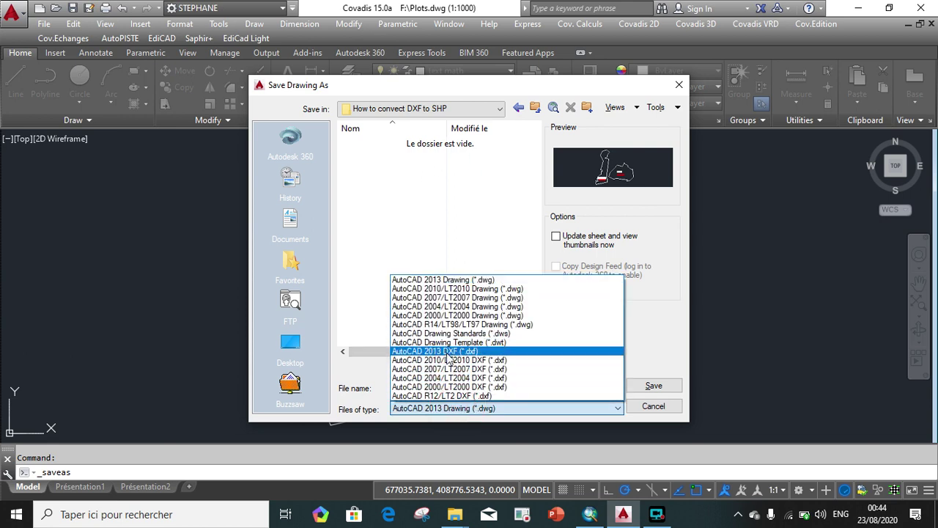
left_click(474, 389)
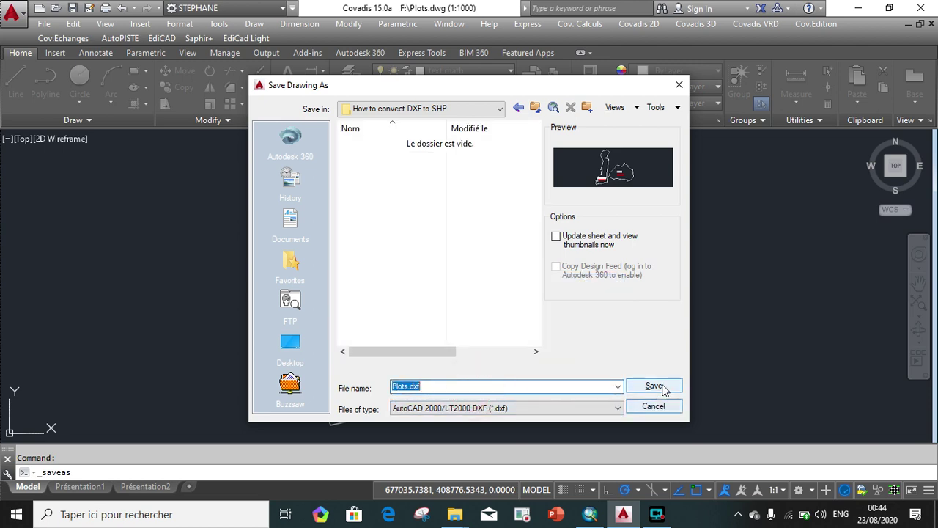
left_click(655, 385)
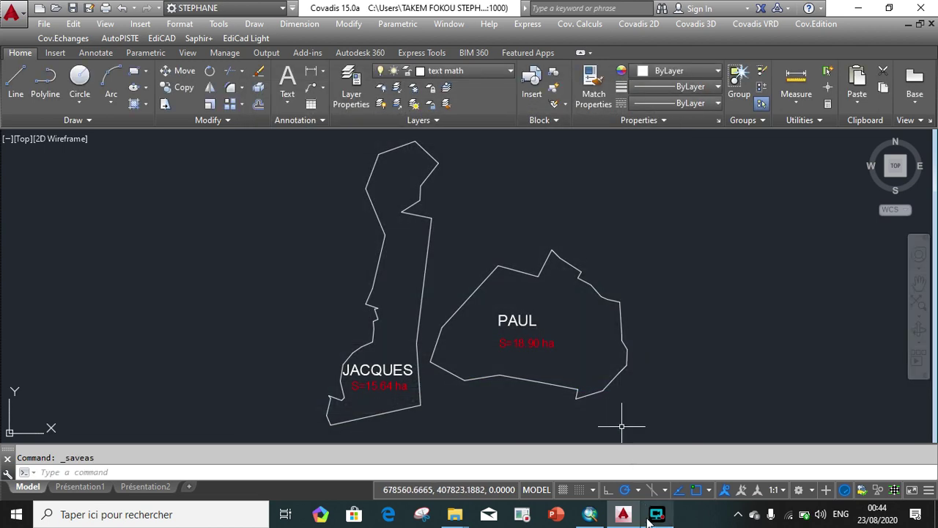
Switch to ArcMap and give the Layers data frame the WGS_1984_UTM_Zone_32N coordinate system
left_click(590, 514)
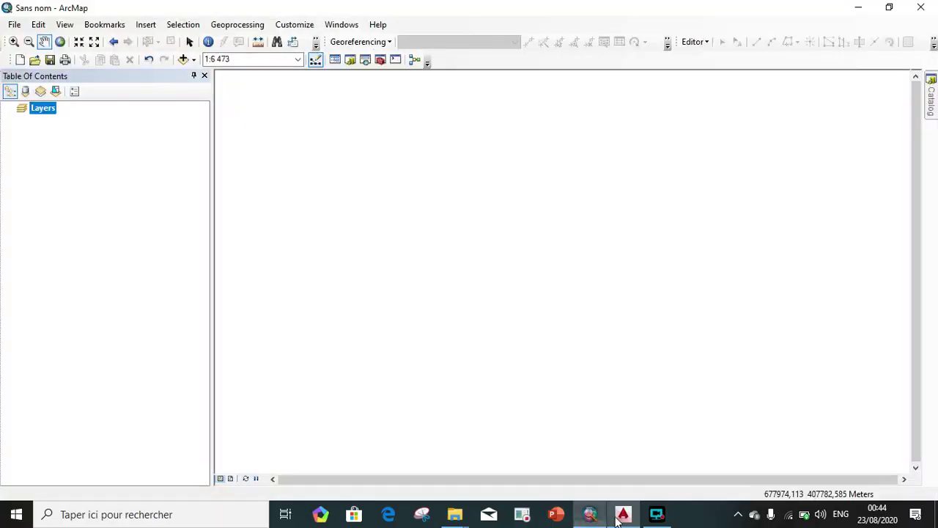
right_click(44, 111)
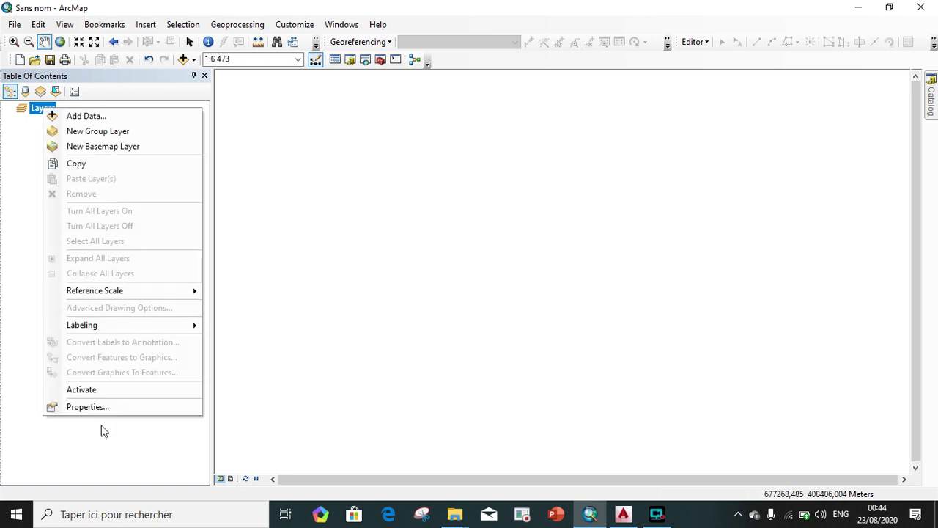
left_click(100, 402)
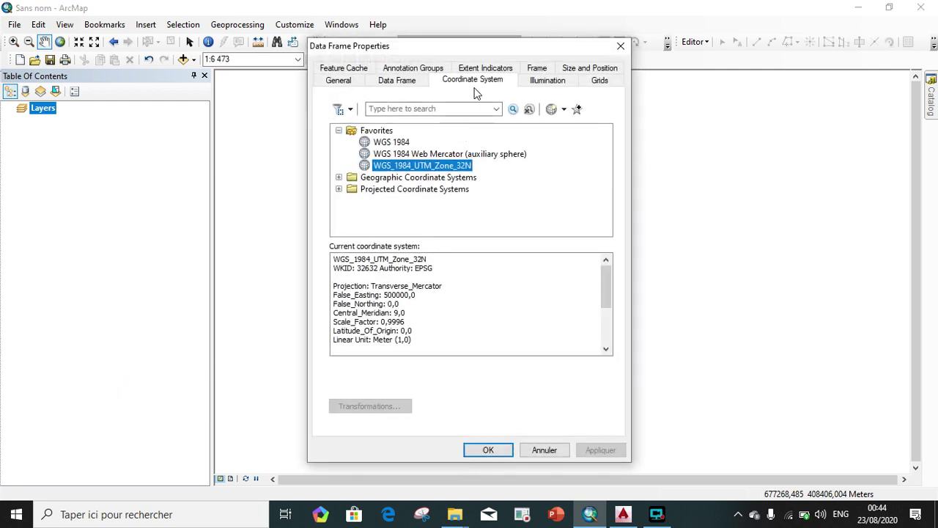
left_click(471, 79)
left_click(393, 168)
left_click(493, 449)
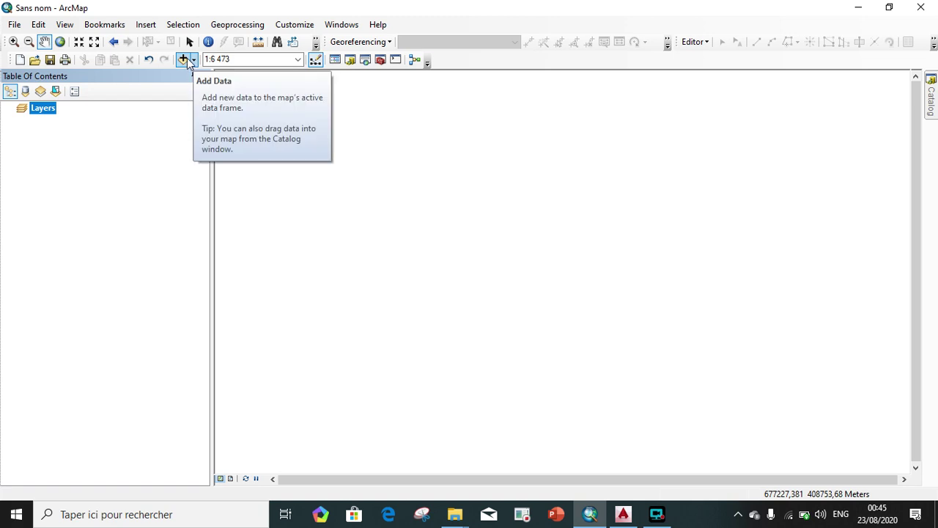
Open the Catalog and remove the old folder connection
left_click(931, 107)
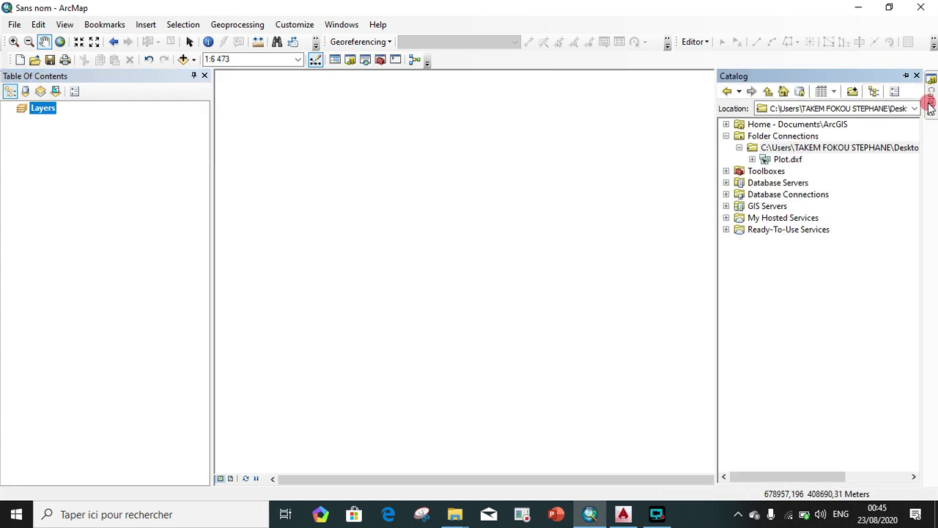
right_click(790, 149)
left_click(817, 195)
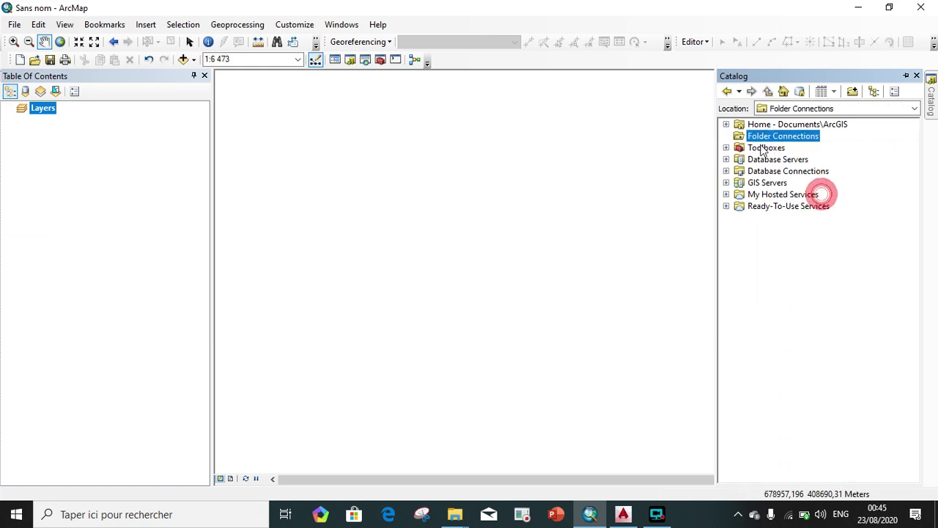
Connect the How to convect DXF to SHP folder and drag Plots.dxf onto the map
right_click(757, 136)
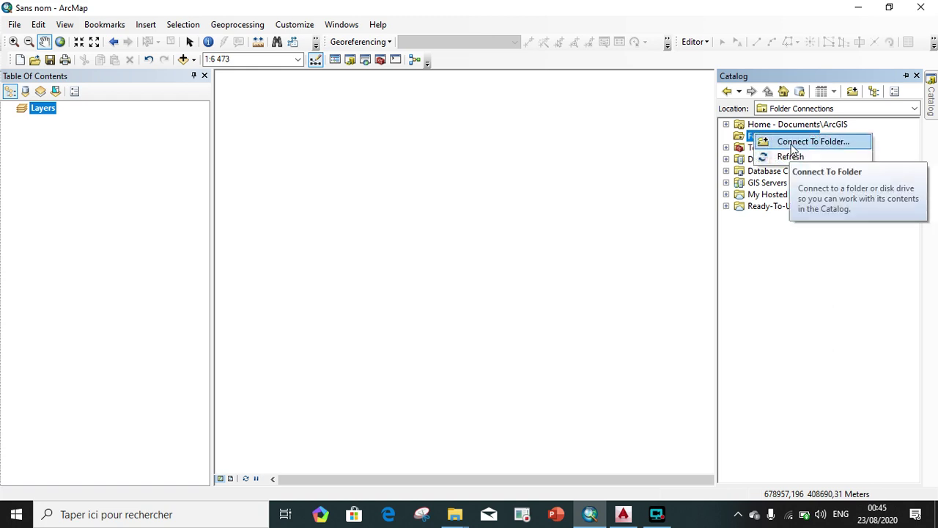
left_click(819, 149)
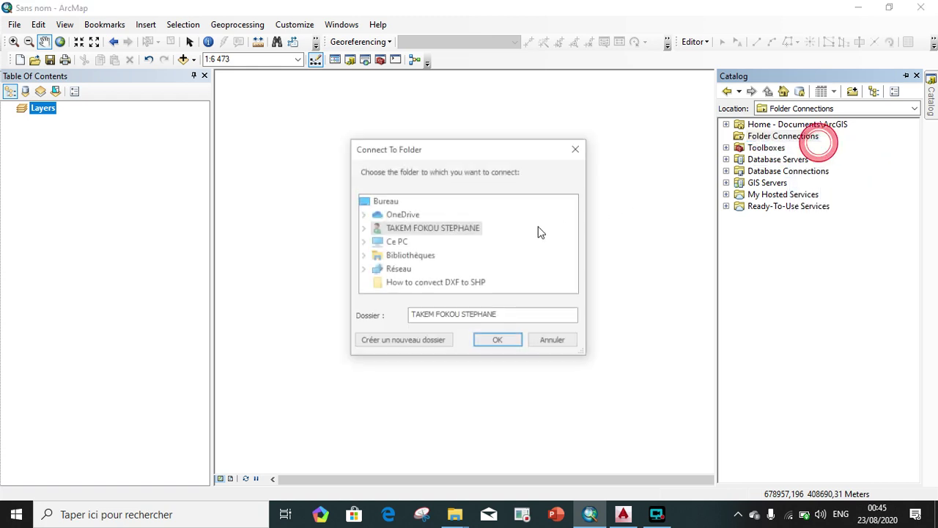
left_click(445, 283)
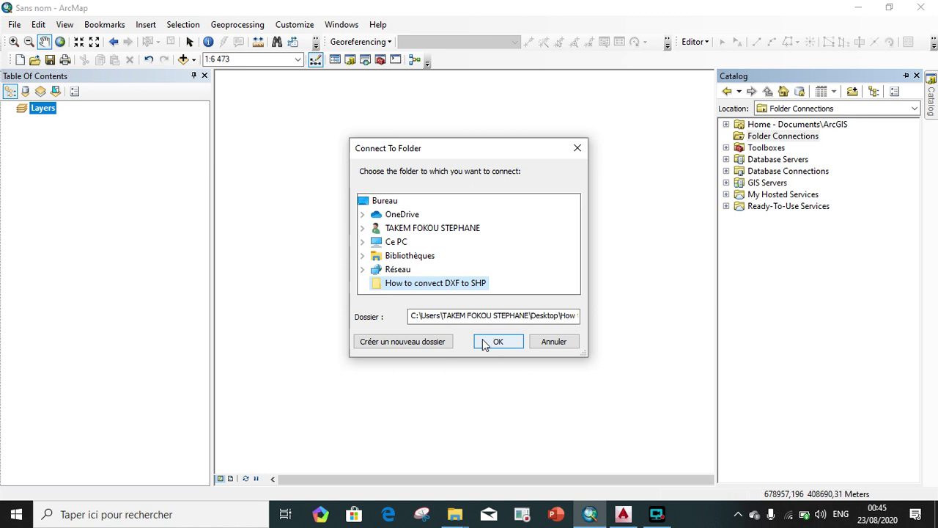
left_click(486, 342)
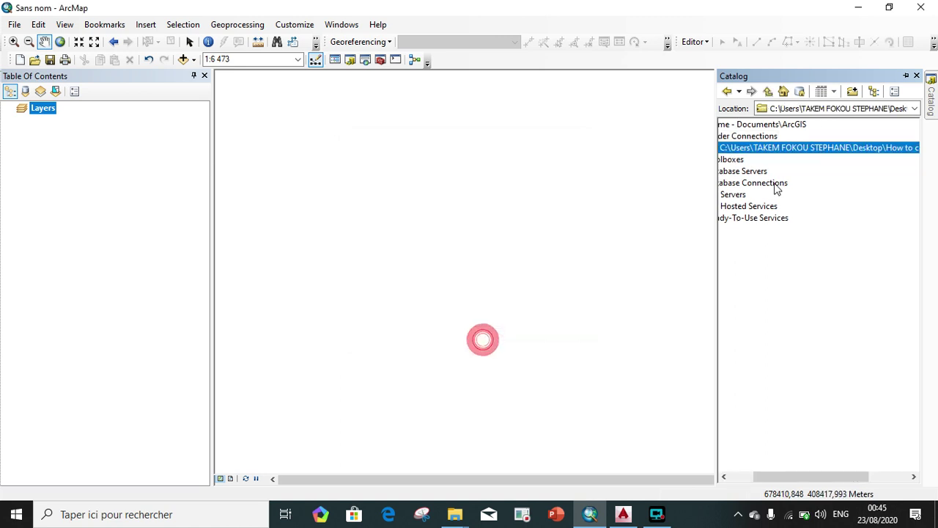
left_click(739, 148)
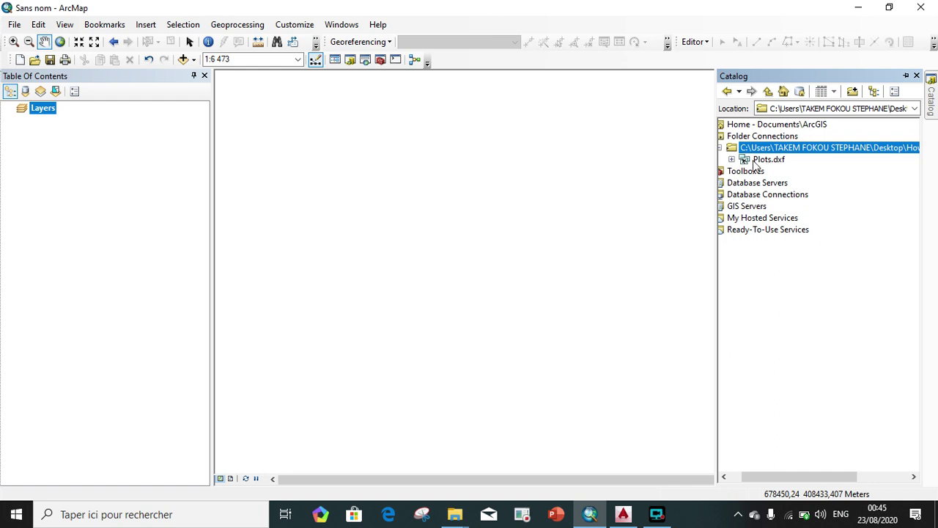
left_click_drag(763, 161, 511, 207)
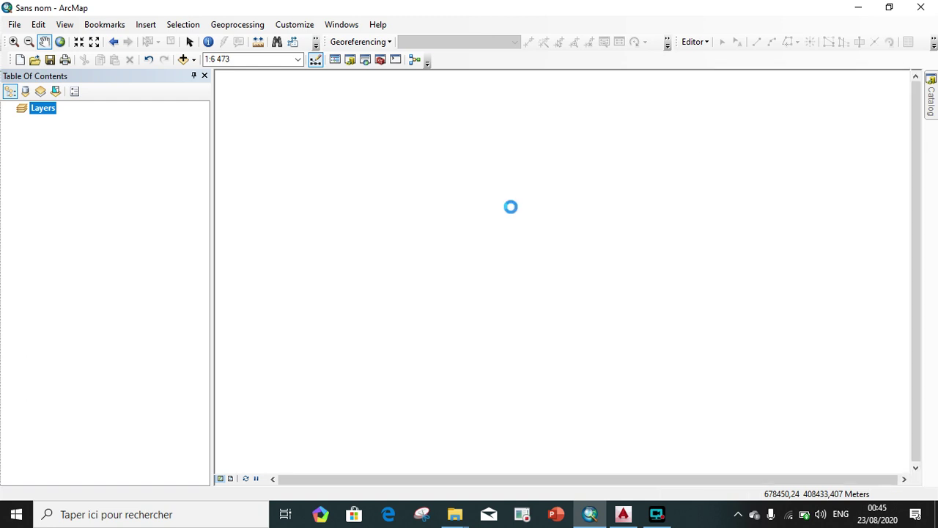
Accept the unknown spatial reference warning and expand the Plots.dxf group layer
left_click(553, 318)
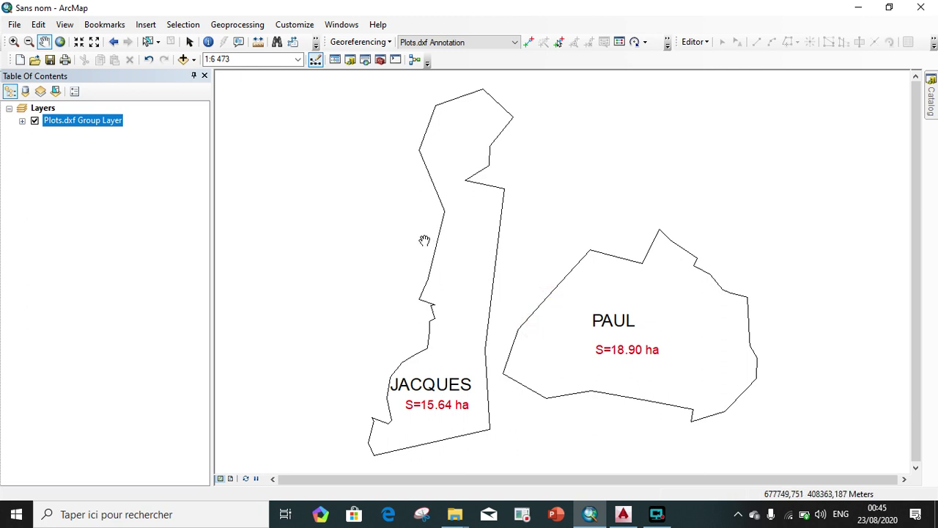
left_click(34, 121)
left_click(22, 121)
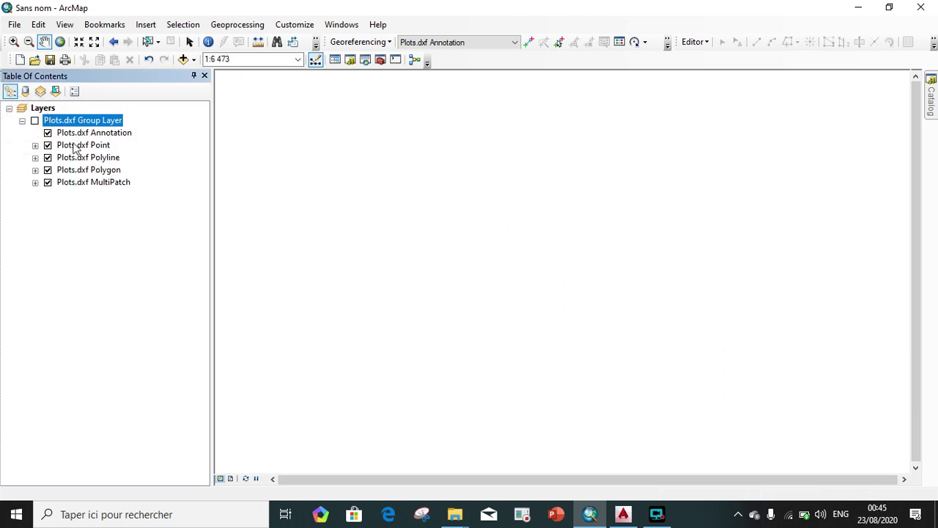
Turn off the Annotation, Point, Polyline, Polygon and MultiPatch sublayers
left_click(48, 133)
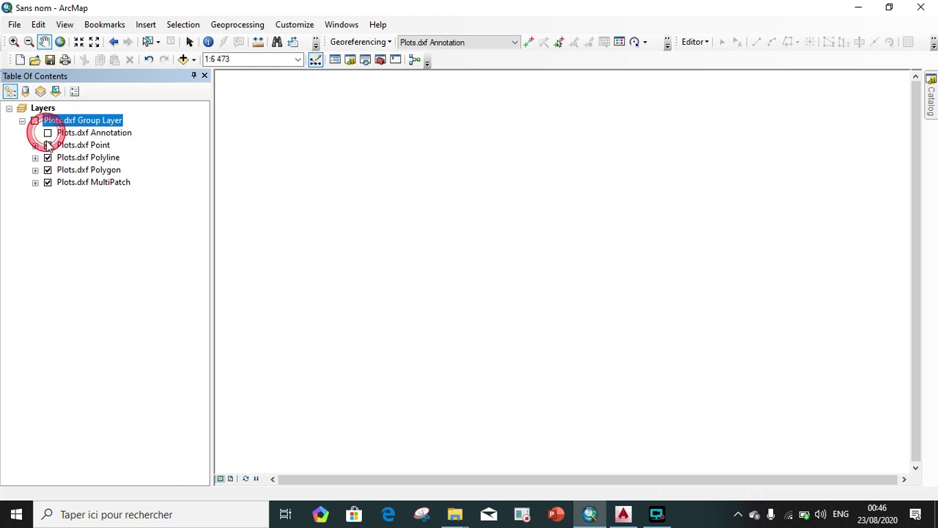
left_click(47, 145)
left_click(47, 158)
left_click(34, 121)
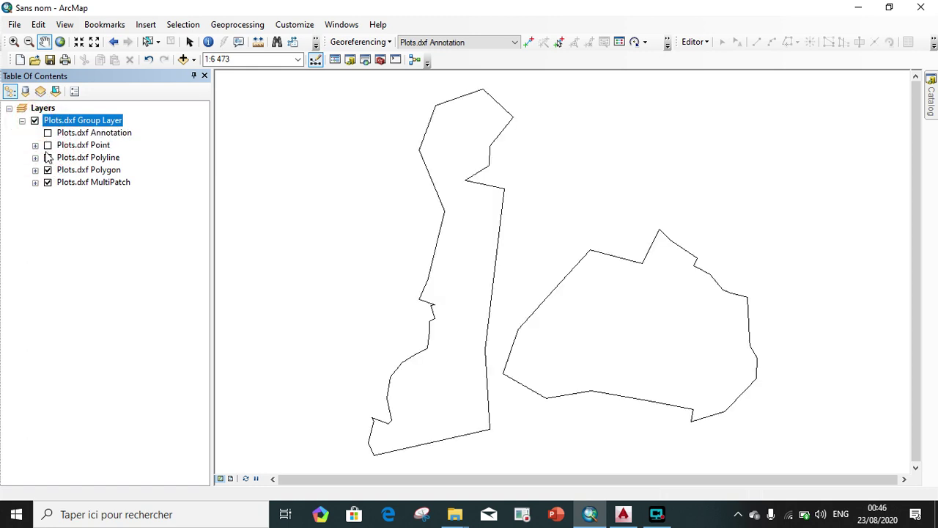
left_click(48, 170)
left_click(47, 183)
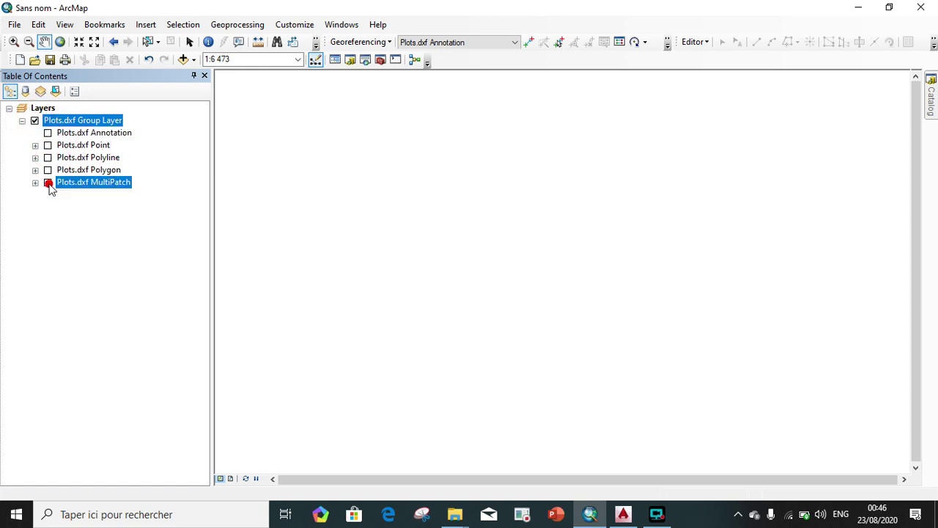
Turn Annotation and Point back on so only the JACQUES and PAUL labels show
left_click(35, 121)
left_click(48, 133)
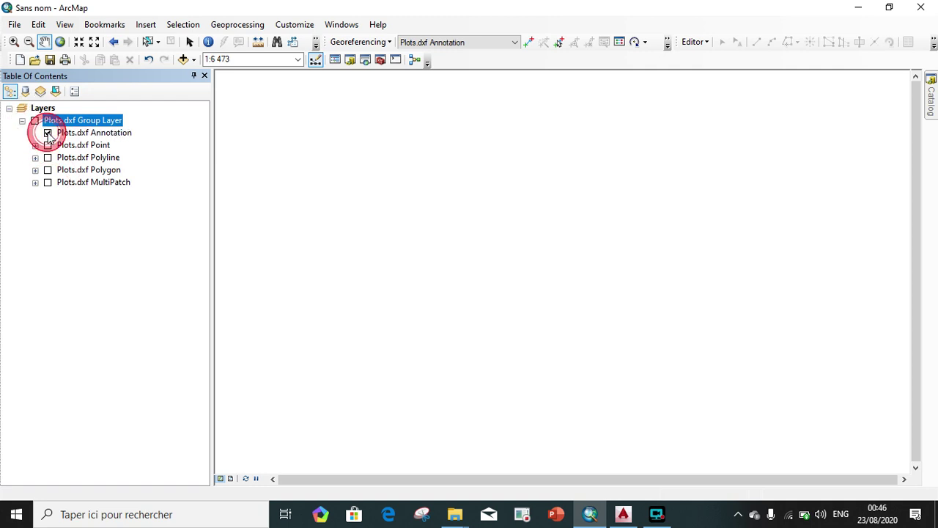
left_click(48, 145)
left_click(47, 132)
left_click(34, 120)
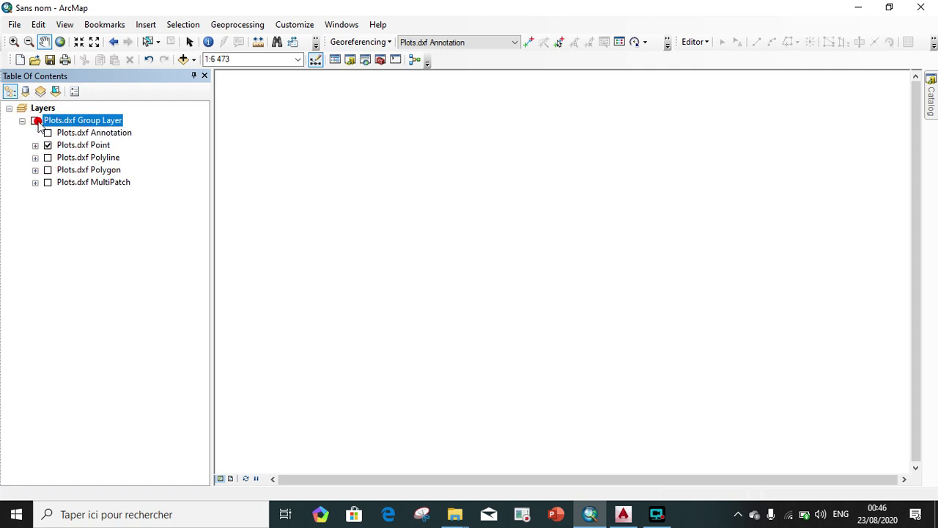
left_click(48, 133)
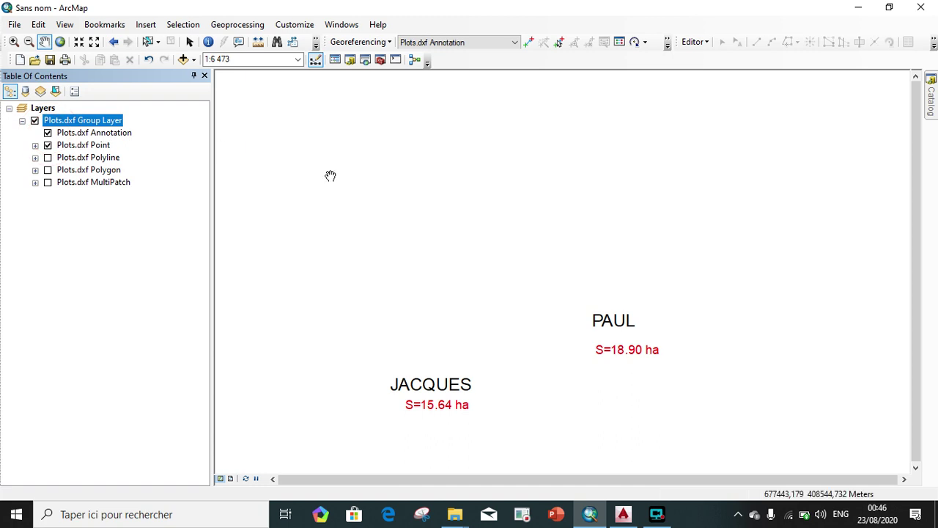
left_click(595, 343)
Remove the Point and Polyline sublayers and turn on the Polygon sublayer
left_click(47, 133)
right_click(77, 146)
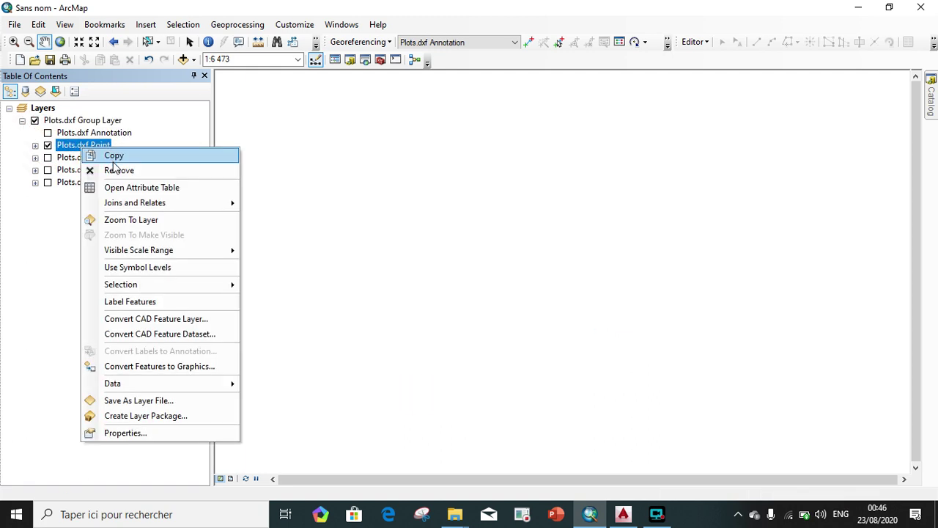
left_click(112, 168)
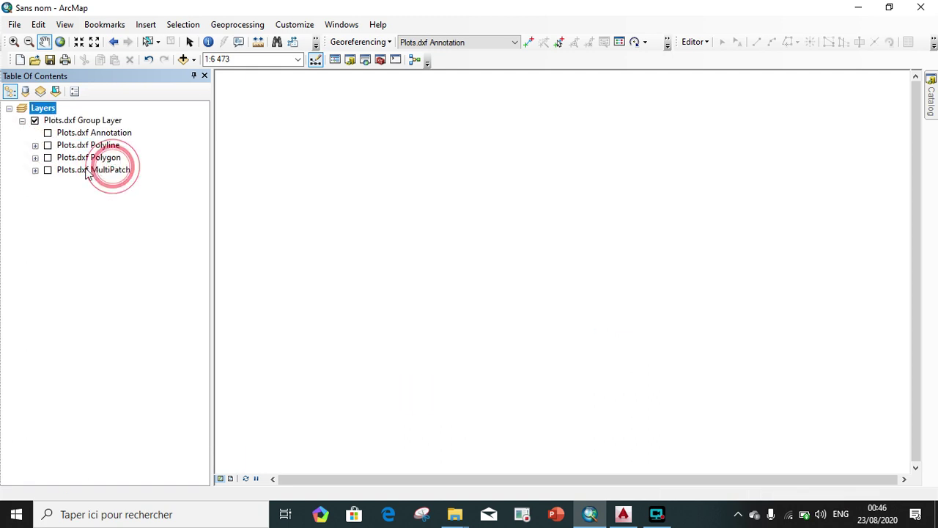
left_click(48, 145)
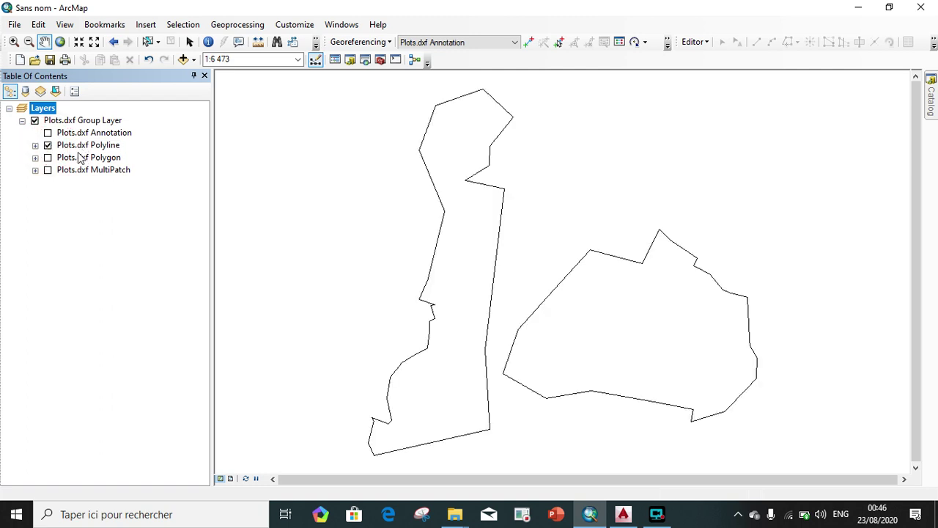
left_click(48, 158)
right_click(60, 146)
left_click(110, 169)
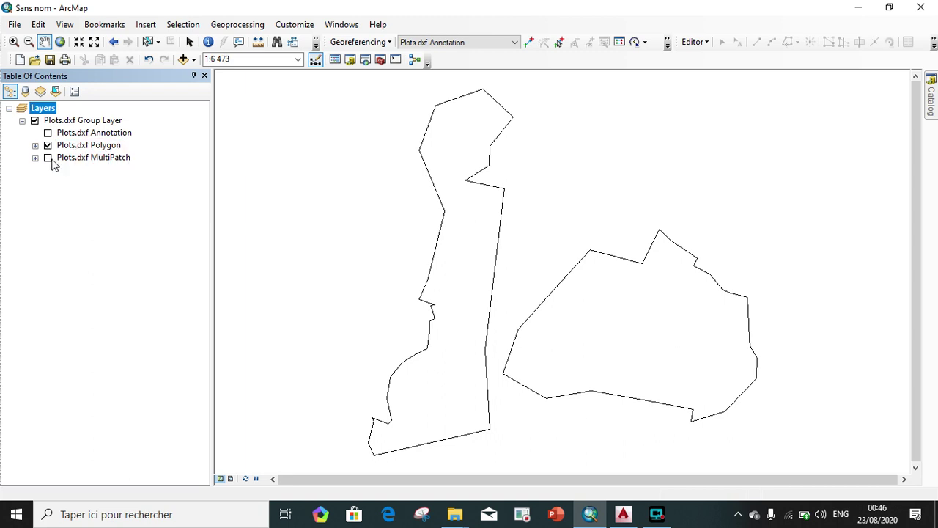
Remove the MultiPatch sublayer and display the Annotation labels with the plot outlines
right_click(67, 158)
left_click(91, 180)
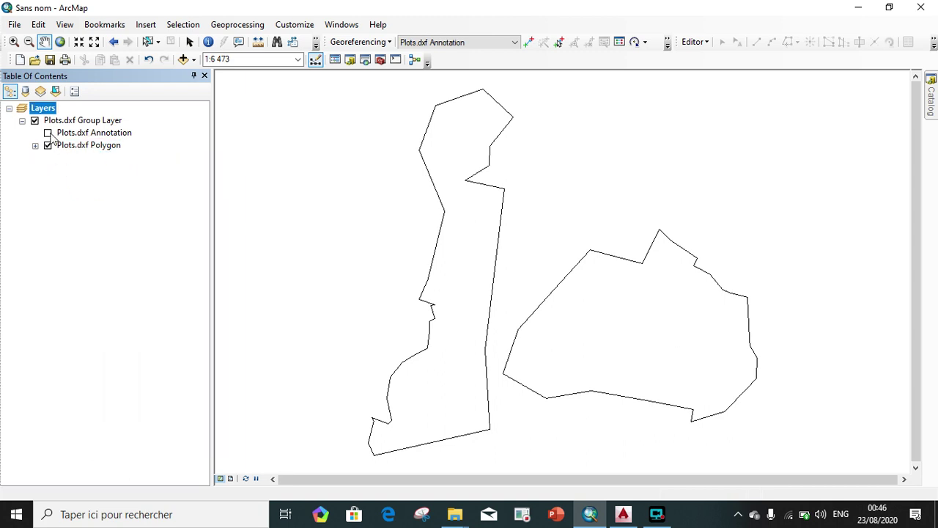
left_click(48, 133)
left_click(35, 120)
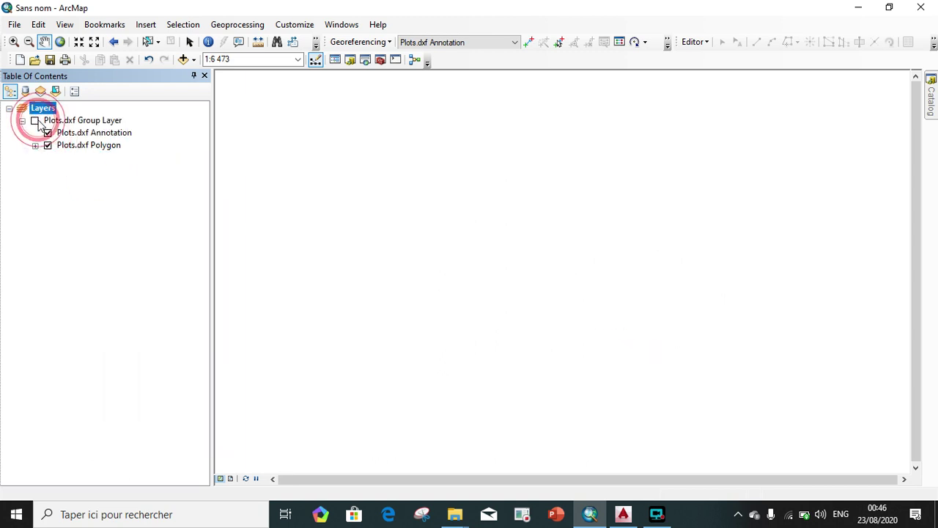
left_click(35, 121)
left_click(48, 134)
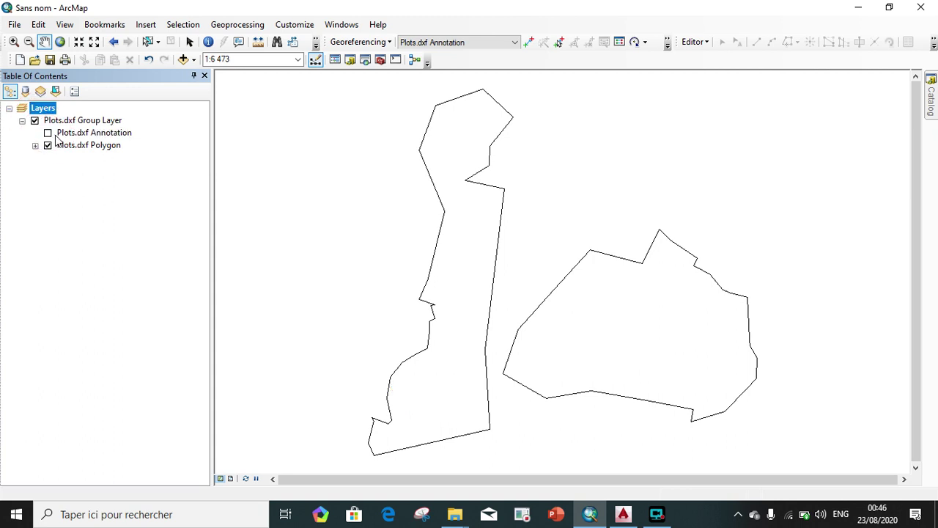
left_click(48, 133)
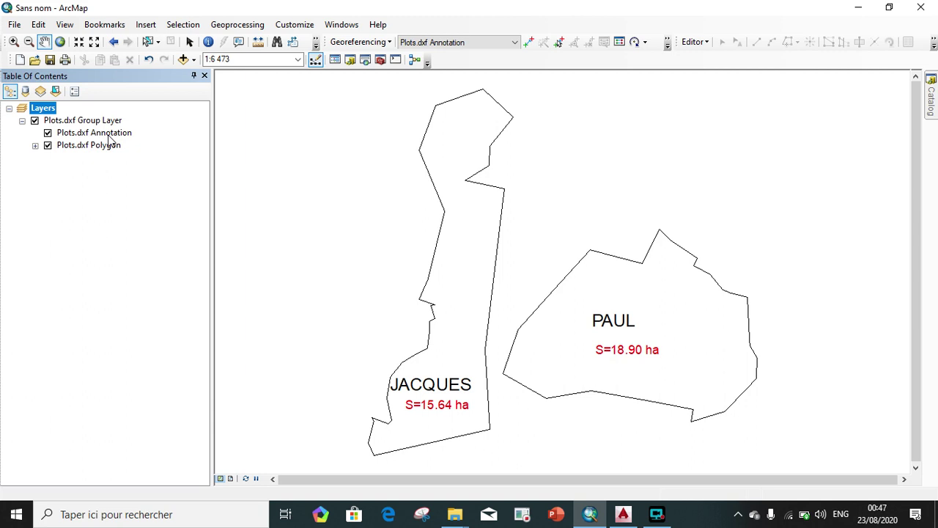
Open the Catalog window from the tab on the right edge
left_click(932, 118)
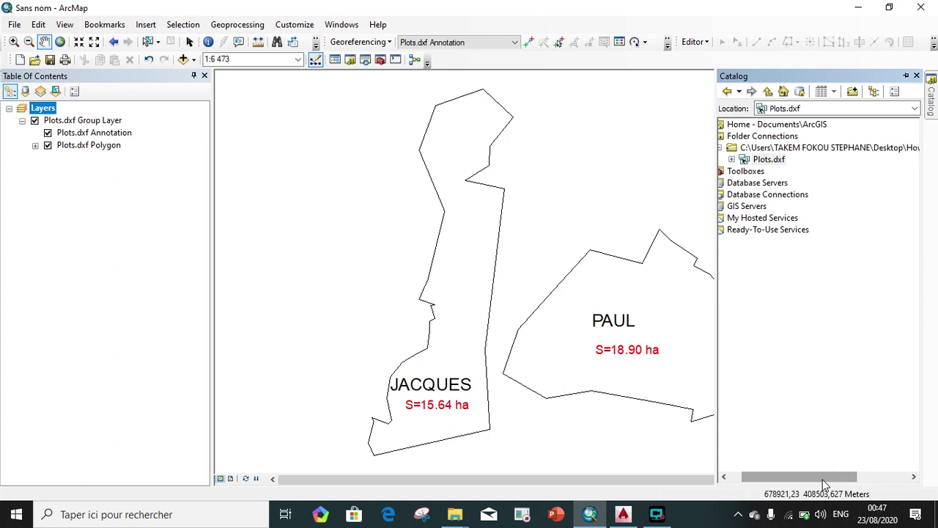
Create a file geodatabase in the Plots.dxf folder, keeping the default name New File Geodatabase.gdb
left_click_drag(823, 477, 806, 477)
right_click(806, 148)
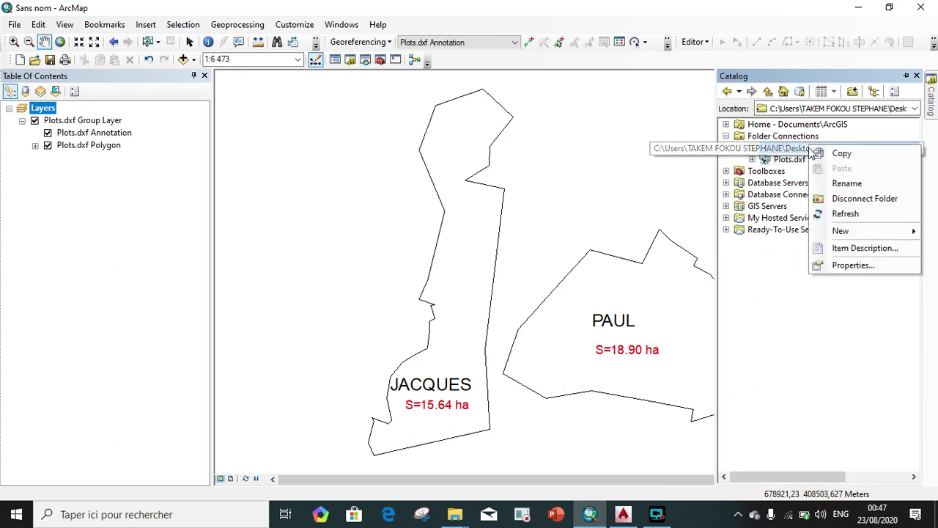
mouse_move(829, 233)
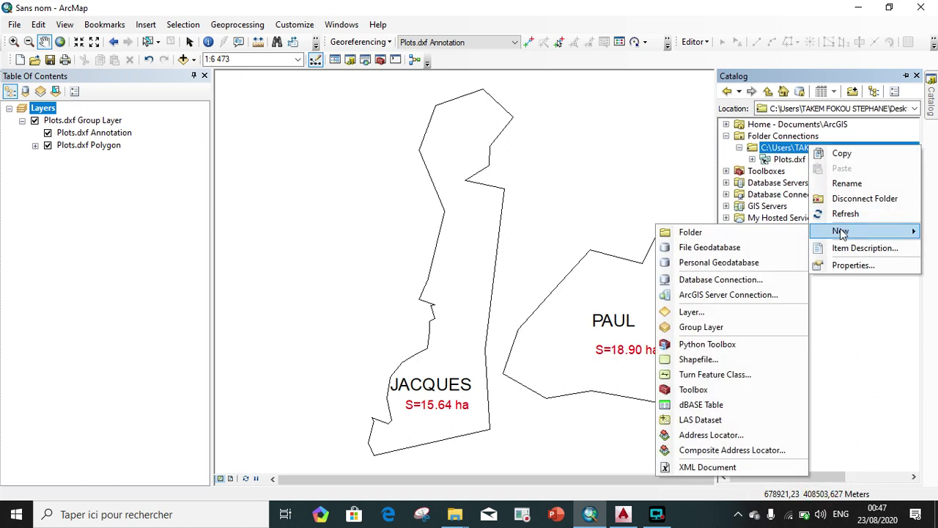
left_click(709, 248)
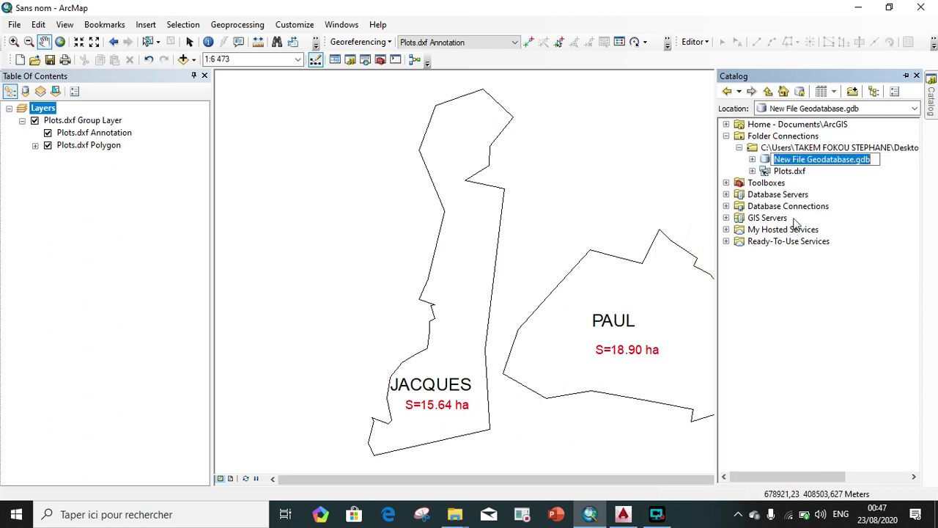
left_click(834, 161)
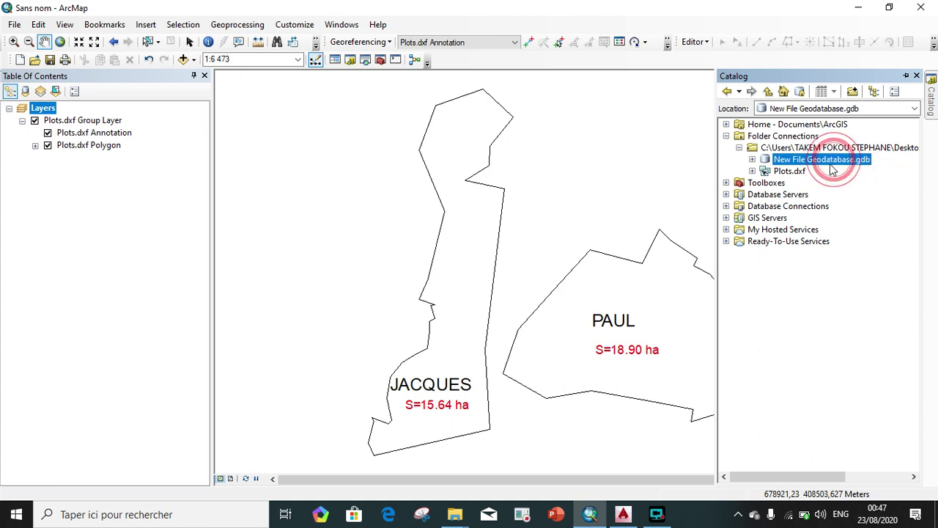
right_click(825, 161)
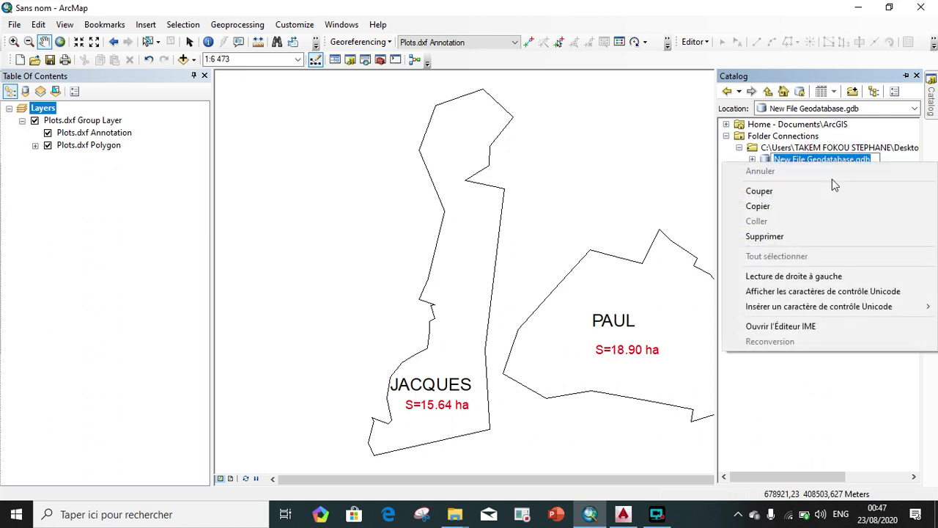
left_click(819, 159)
left_click(844, 180)
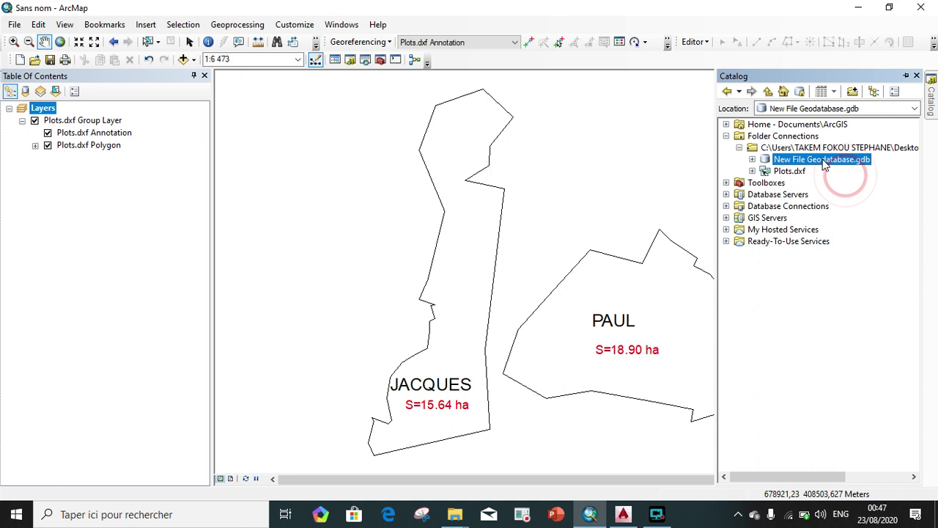
Start a new feature dataset named Plot using WGS_1984_UTM_Zone_32N for XY coordinates
right_click(824, 161)
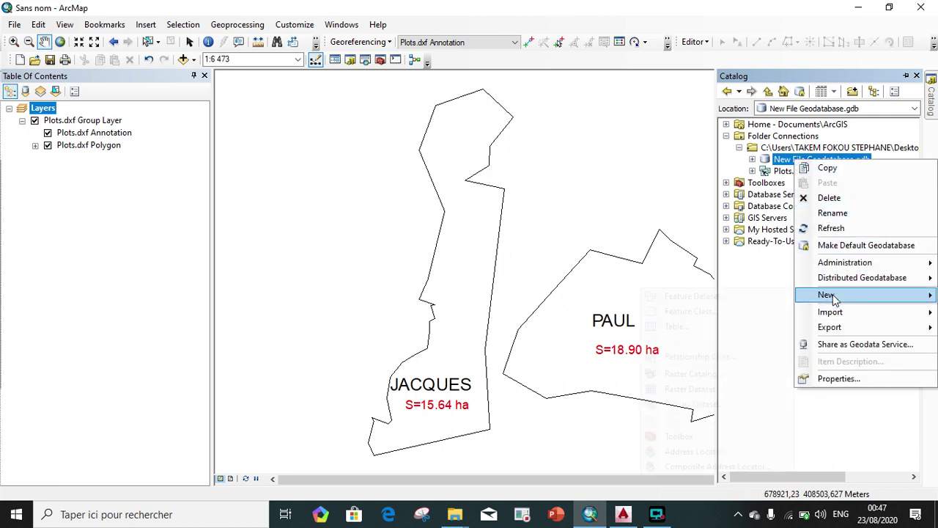
mouse_move(826, 294)
left_click(694, 296)
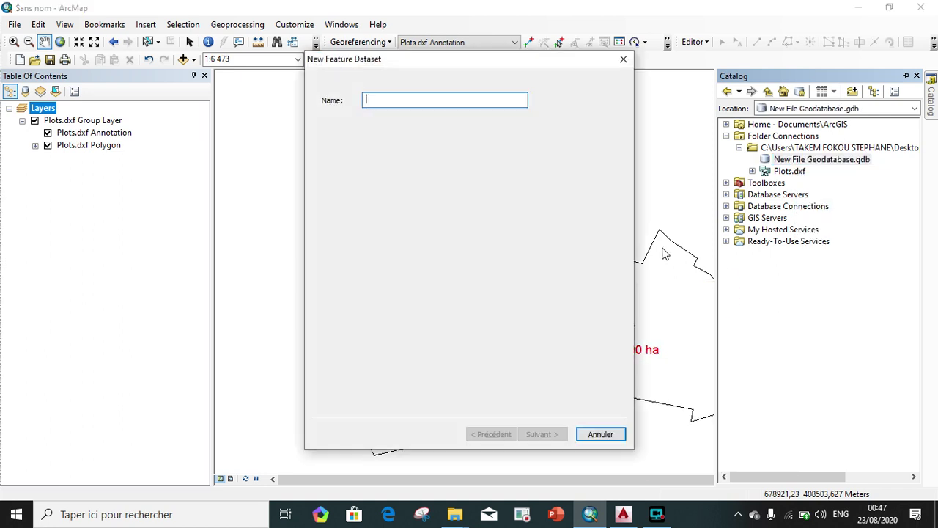
left_click(425, 102)
type("Plot")
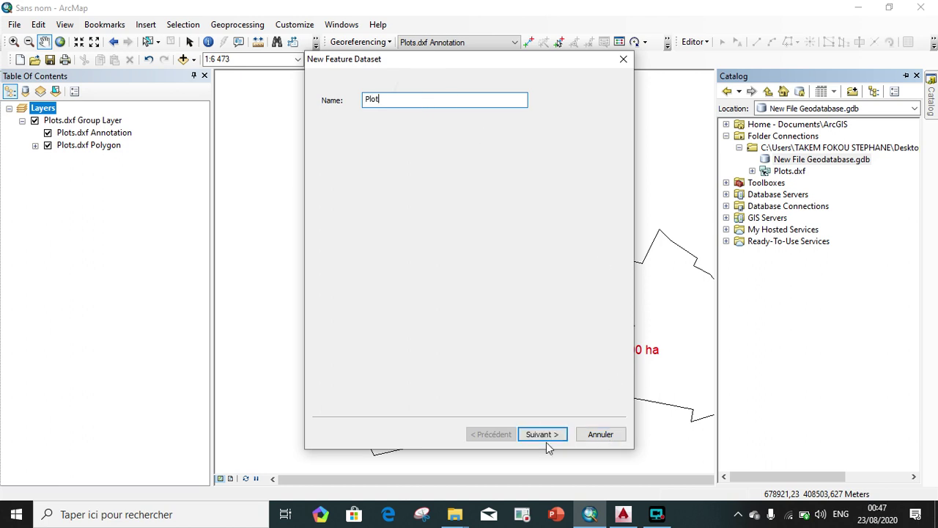
left_click(544, 436)
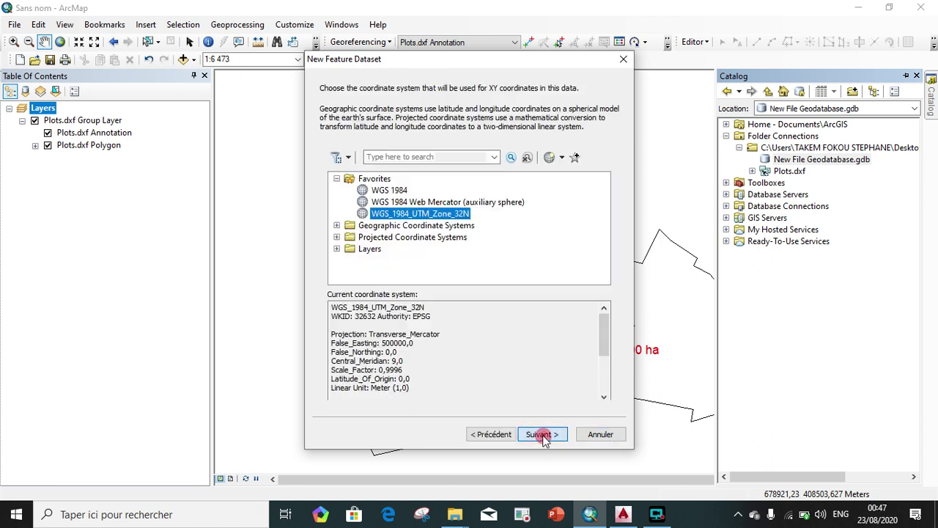
left_click(526, 437)
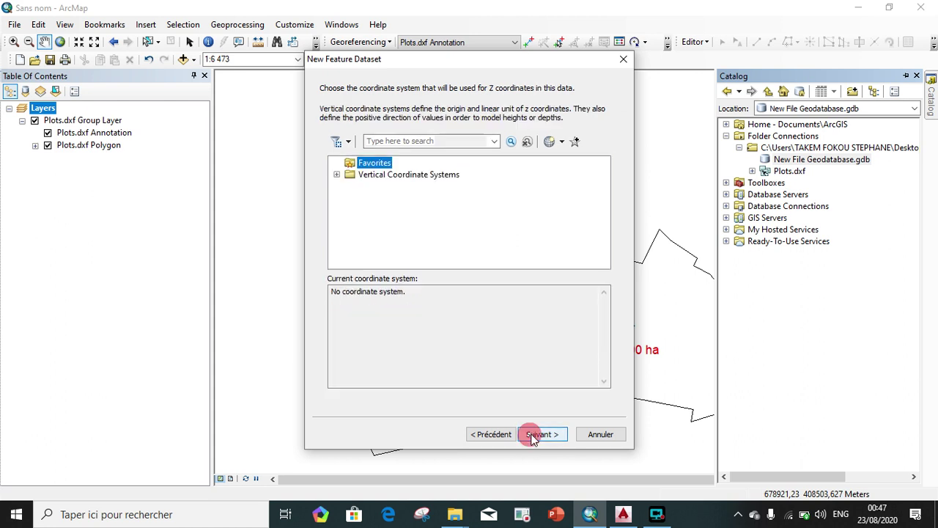
Set WGS 1984 Geoid as the vertical coordinate system and finish the Plot dataset
left_click(337, 175)
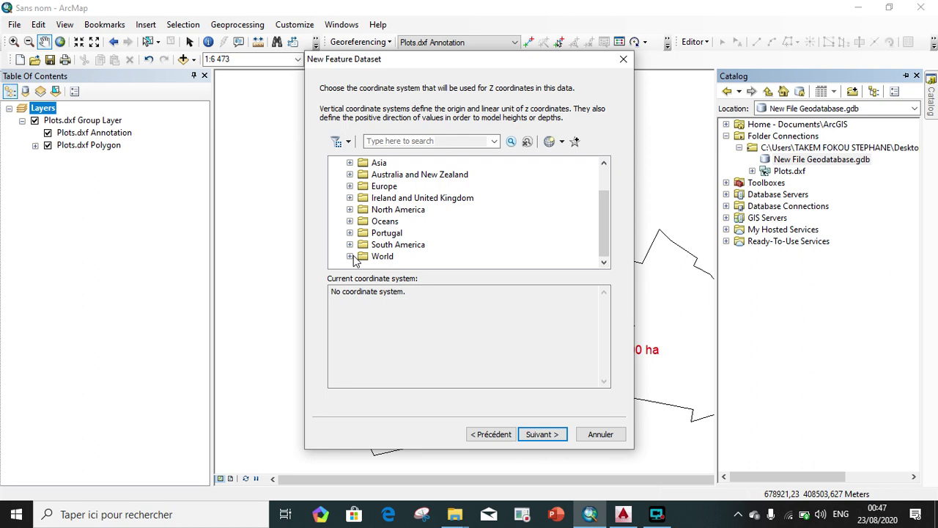
left_click(349, 256)
scroll(414, 256, "down", 5)
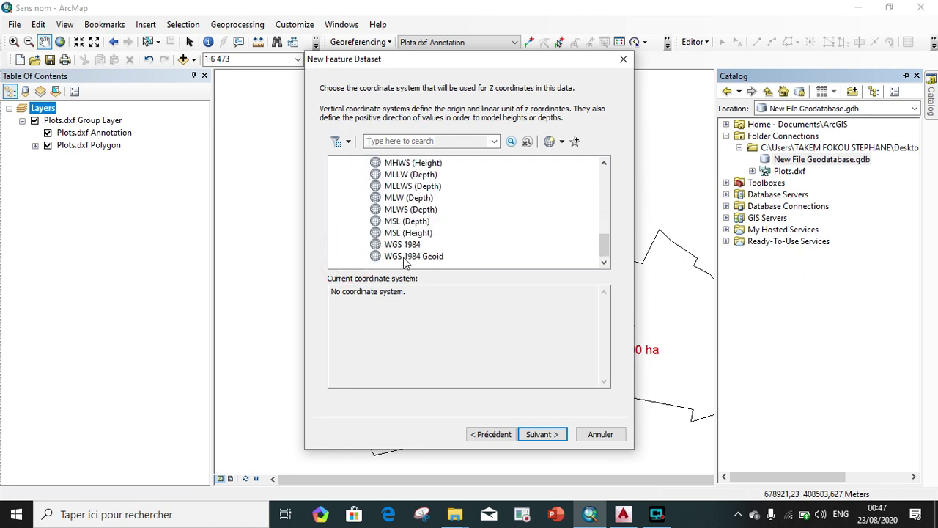
left_click(407, 258)
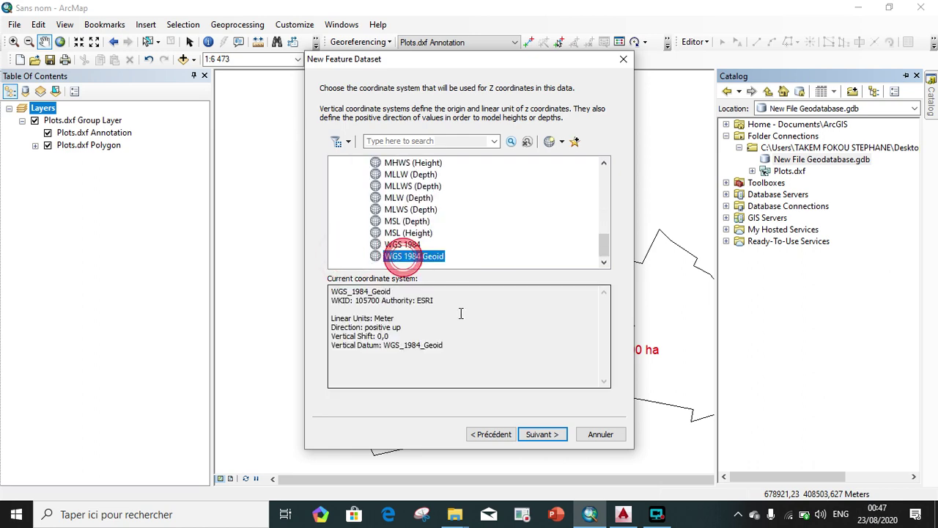
left_click(542, 434)
left_click(541, 434)
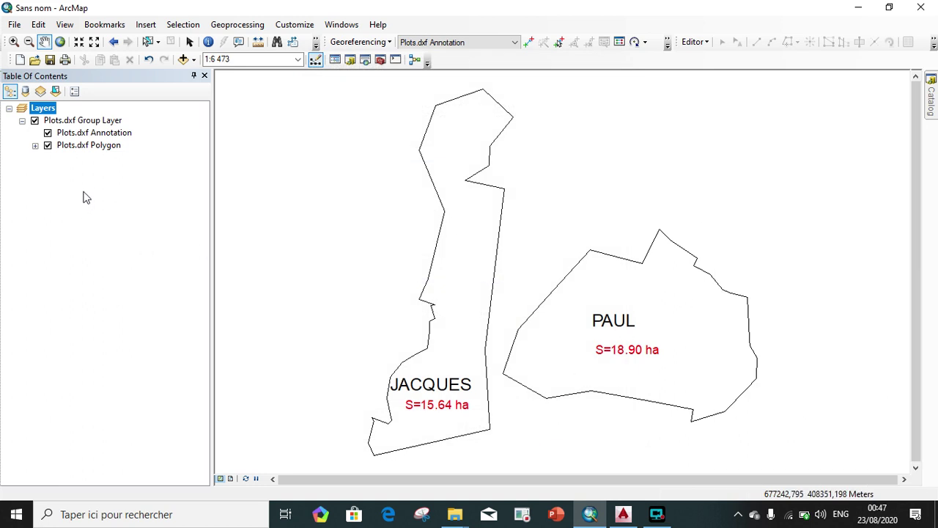
Choose Convert to Geodatabase Annotation on the Plots.dxf Annotation layer
right_click(80, 136)
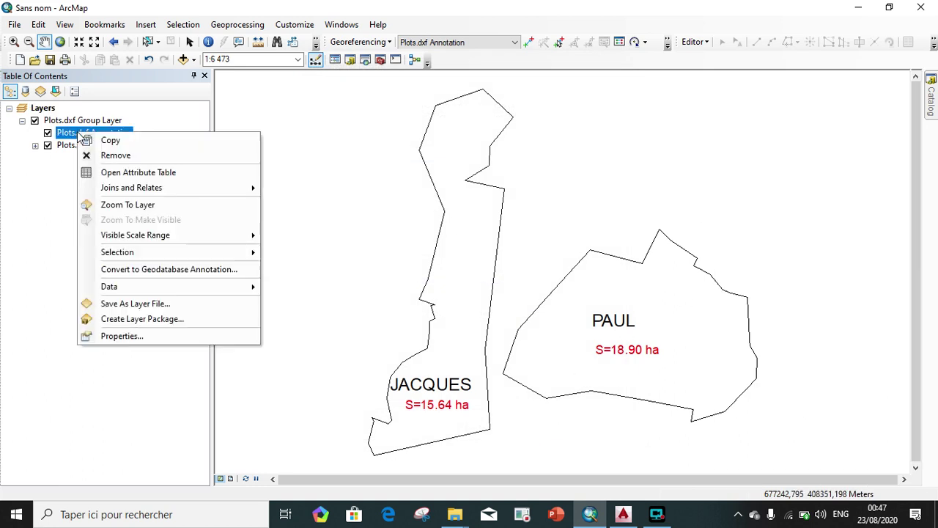
left_click(179, 272)
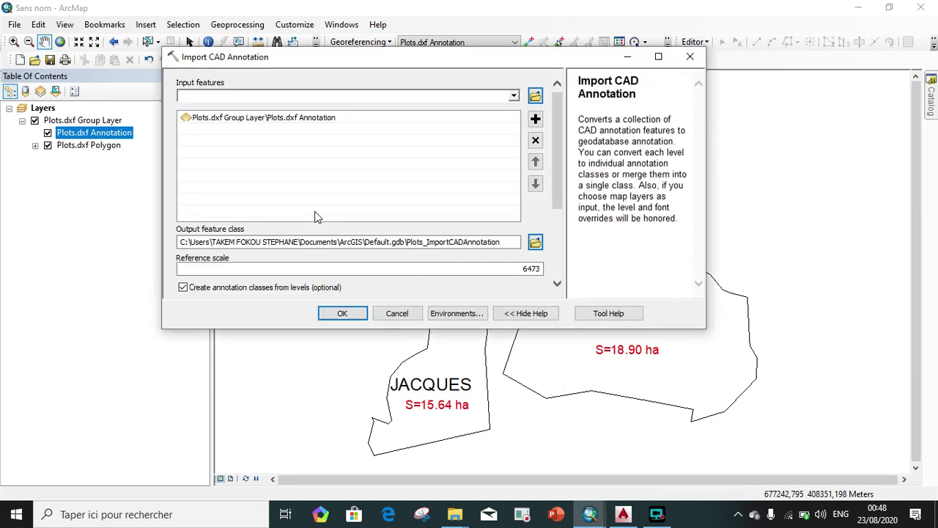
Clear the existing input entry in Import CAD Annotation and browse for new input features
left_click(541, 144)
left_click(536, 138)
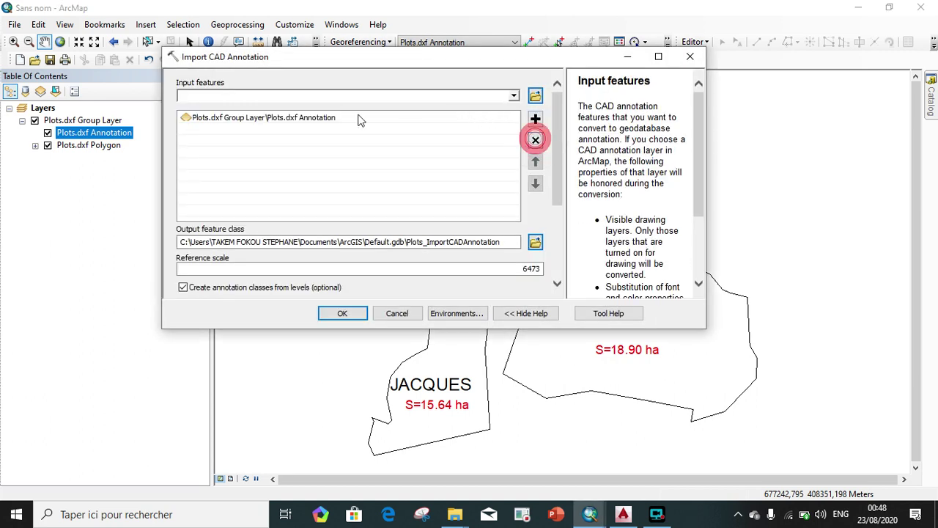
left_click(345, 119)
left_click(537, 139)
left_click(538, 137)
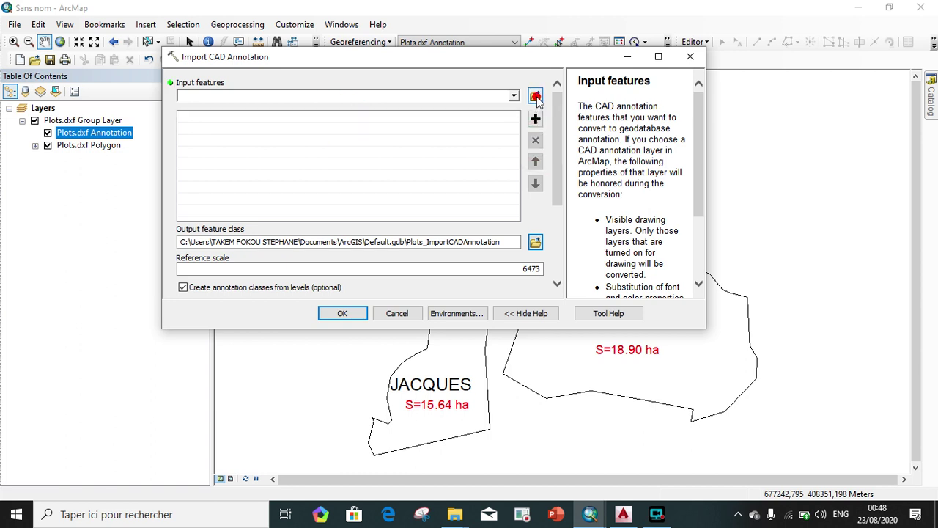
left_click(535, 95)
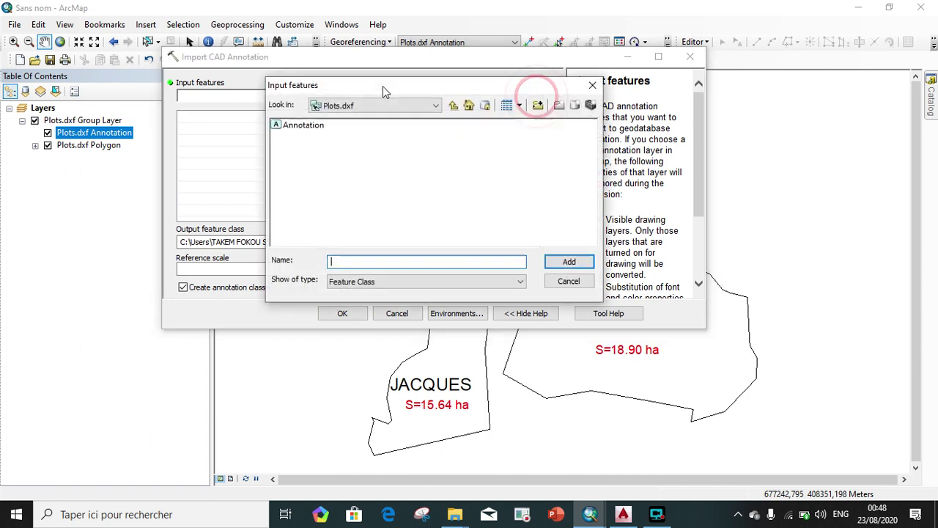
Navigate to the project folder and add the Annotation layer of Plots.dxf as input
left_click(453, 106)
left_click(453, 105)
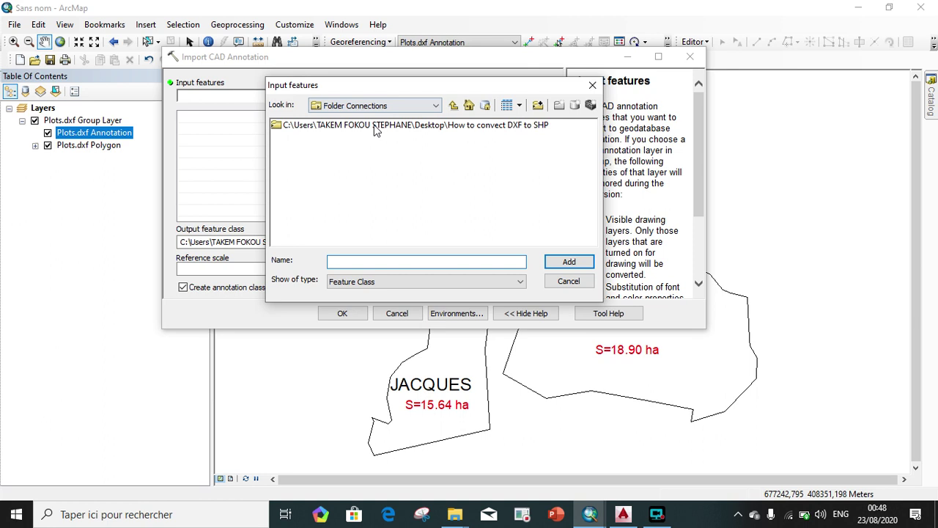
double_click(504, 126)
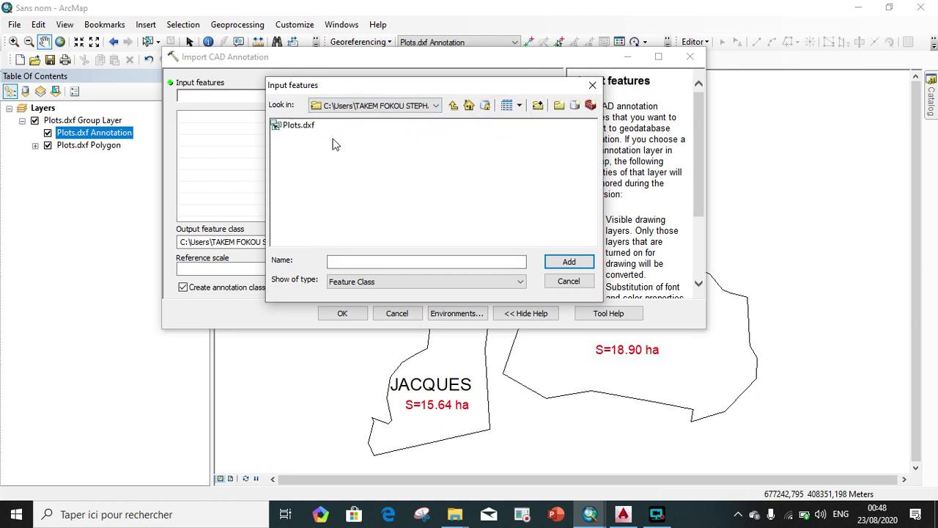
left_click(299, 125)
left_click(555, 261)
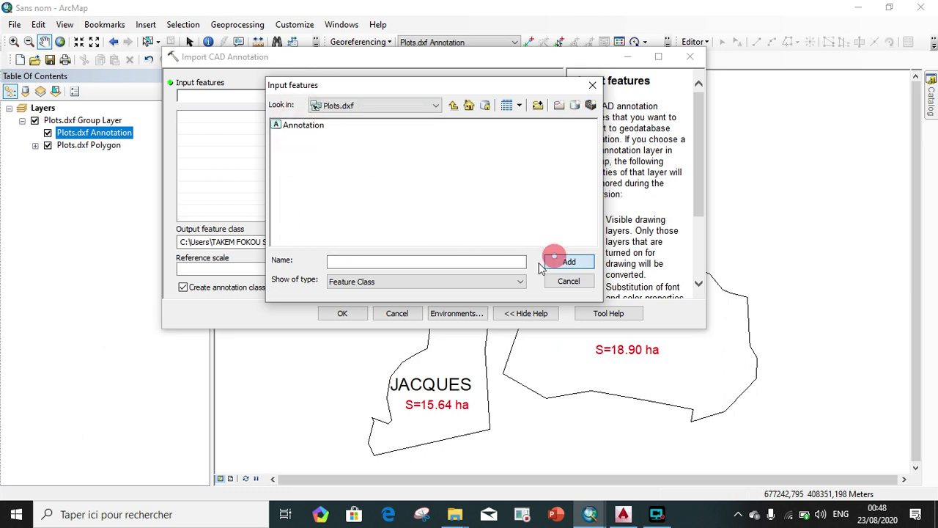
left_click(302, 125)
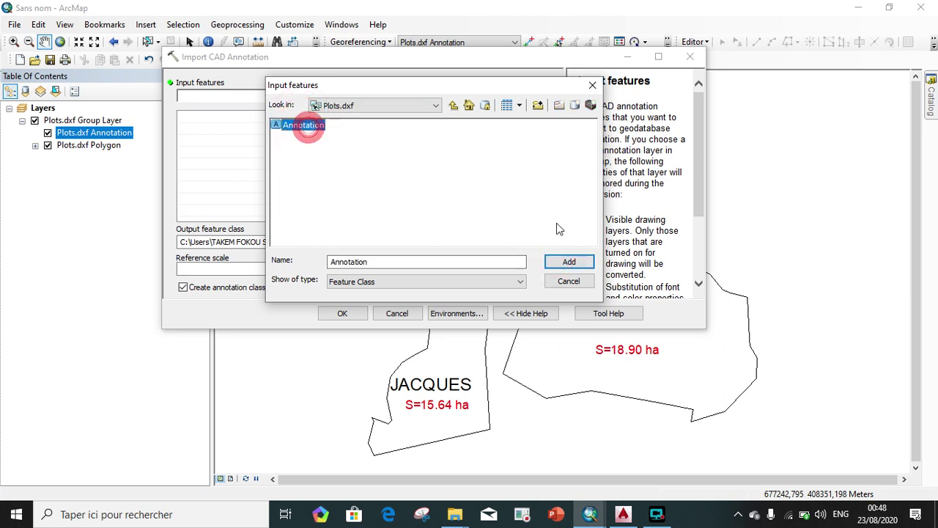
left_click(568, 262)
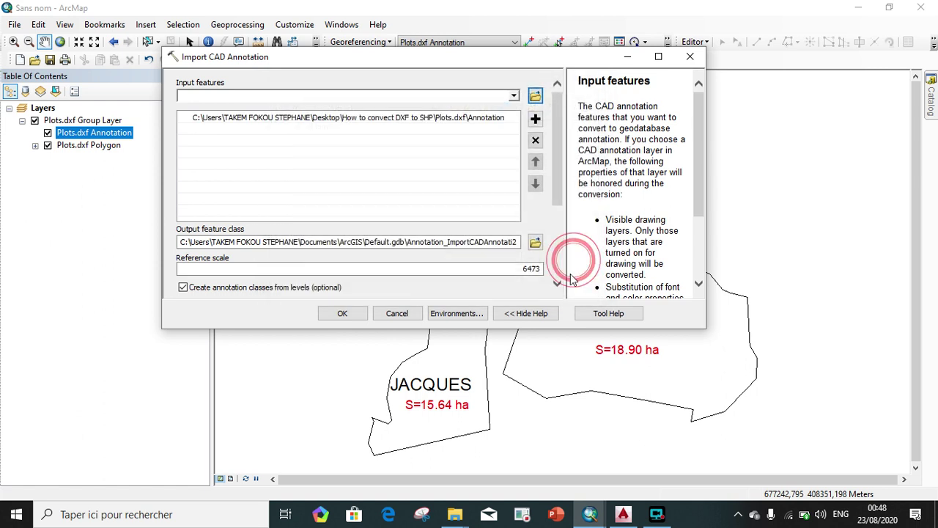
Browse the output feature class location back to the DXF project folder after a failed save as Plot
left_click(535, 244)
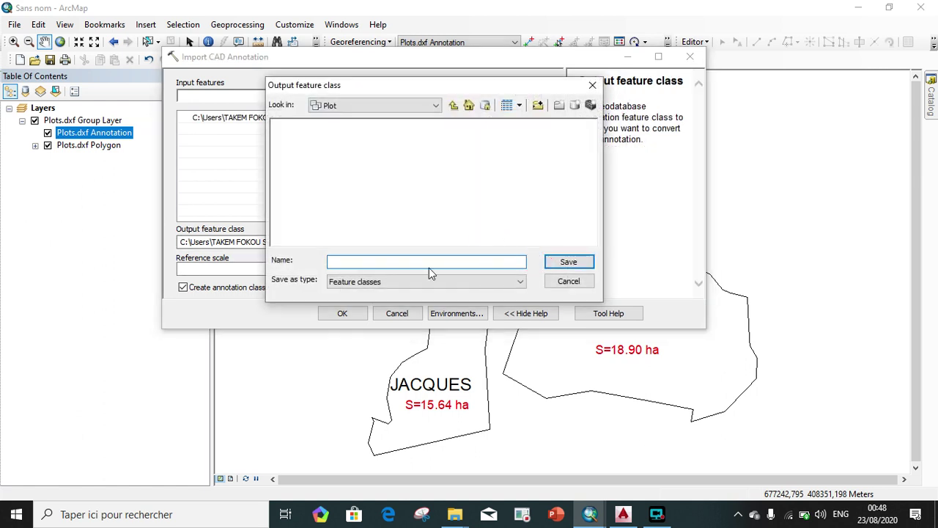
left_click(453, 105)
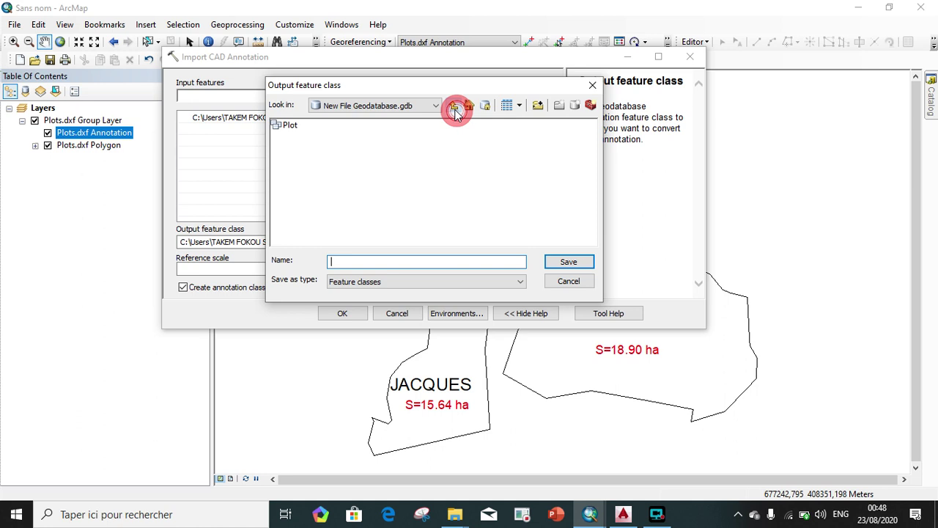
left_click(453, 105)
left_click(453, 105)
left_click(386, 126)
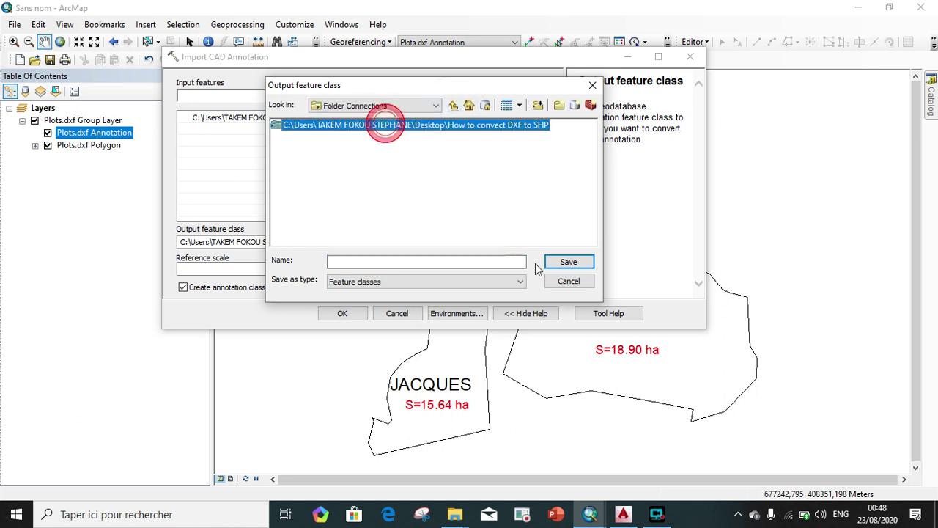
left_click(429, 264)
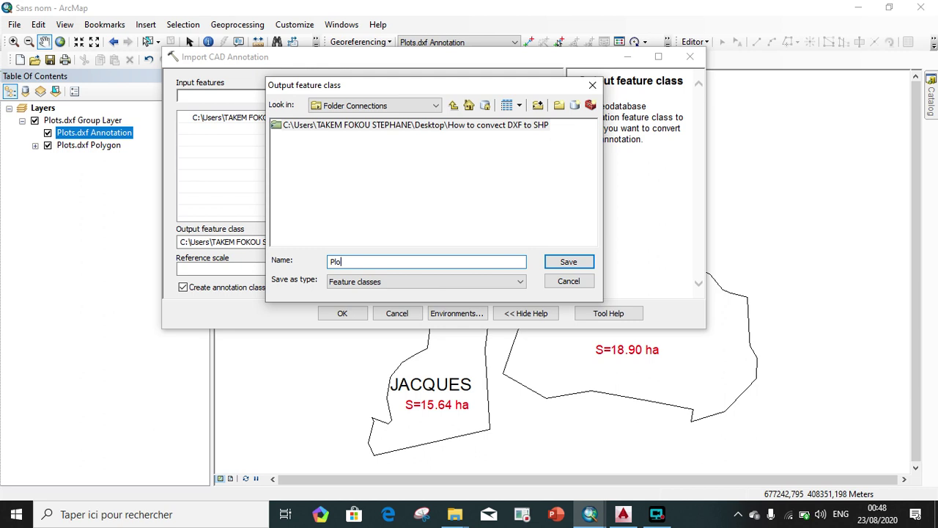
left_click(566, 258)
left_click(574, 234)
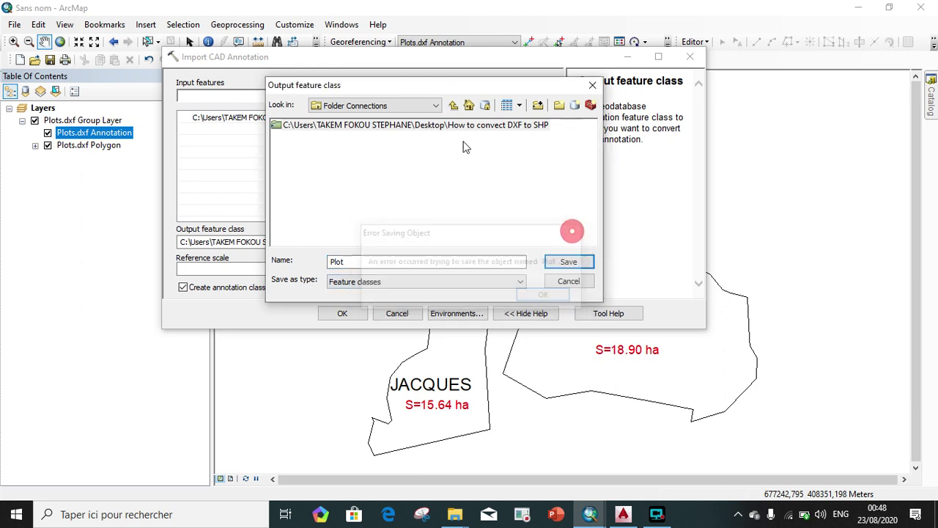
left_click(447, 126)
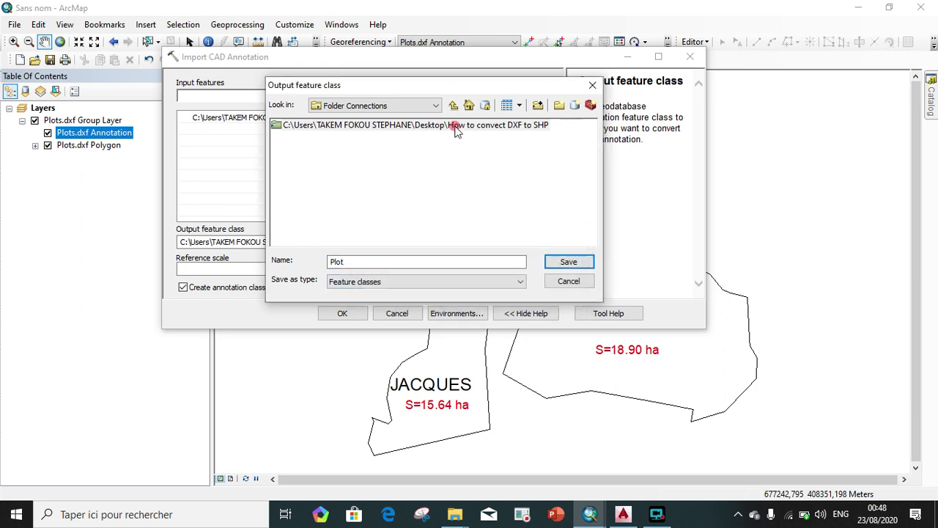
left_click(373, 266)
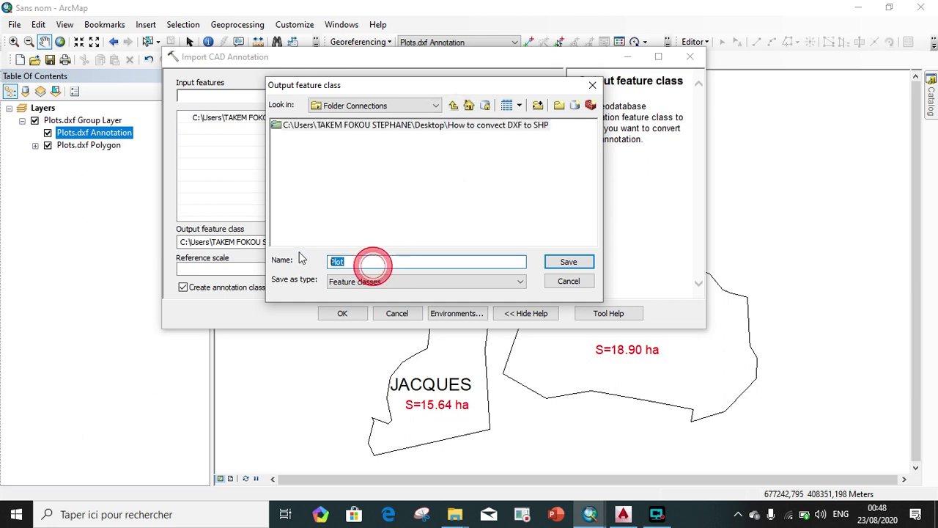
left_click(396, 129)
left_click(395, 127)
left_click(349, 125)
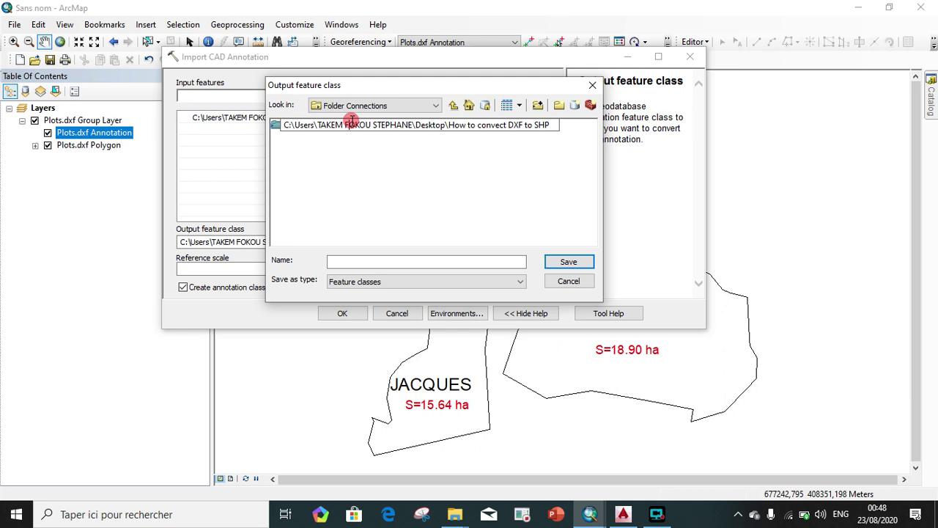
left_click(430, 105)
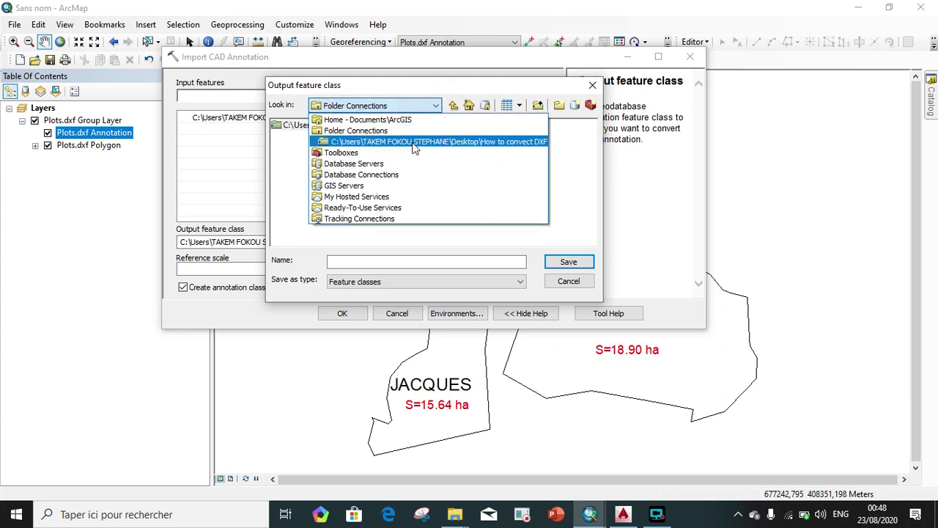
left_click(413, 143)
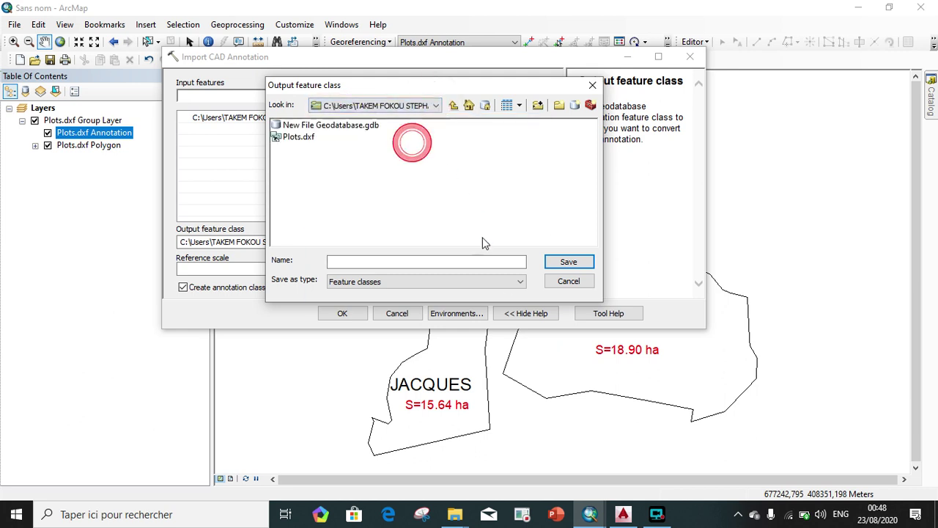
Save the output into New File Geodatabase.gdb > Plot and run the CAD annotation import
double_click(334, 126)
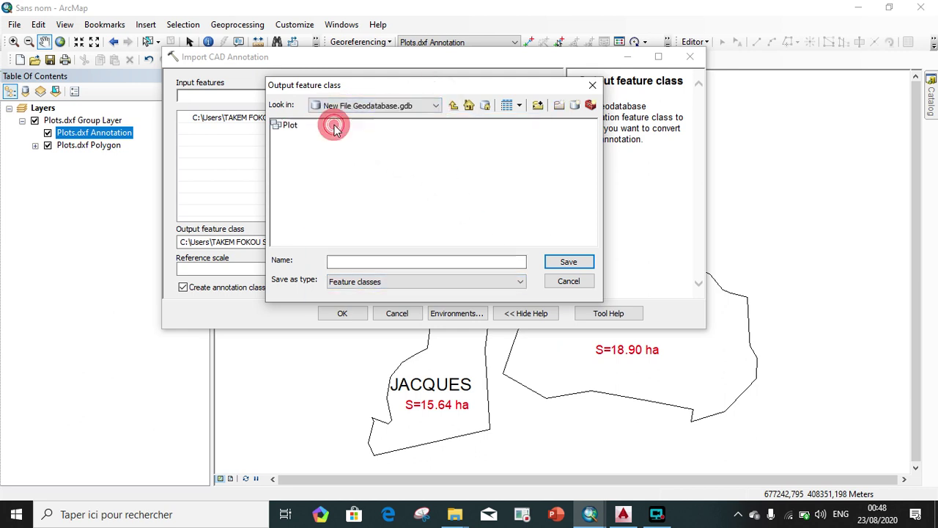
left_click(388, 261)
double_click(287, 128)
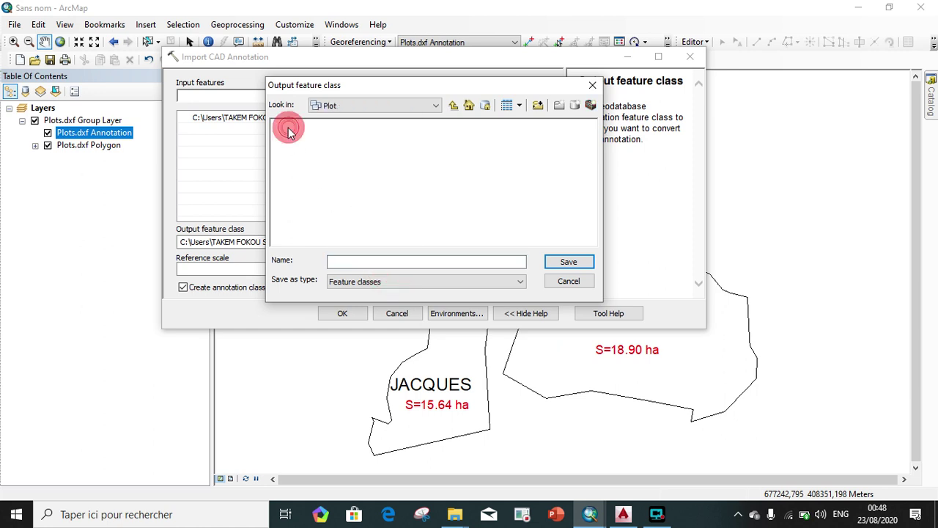
left_click(375, 262)
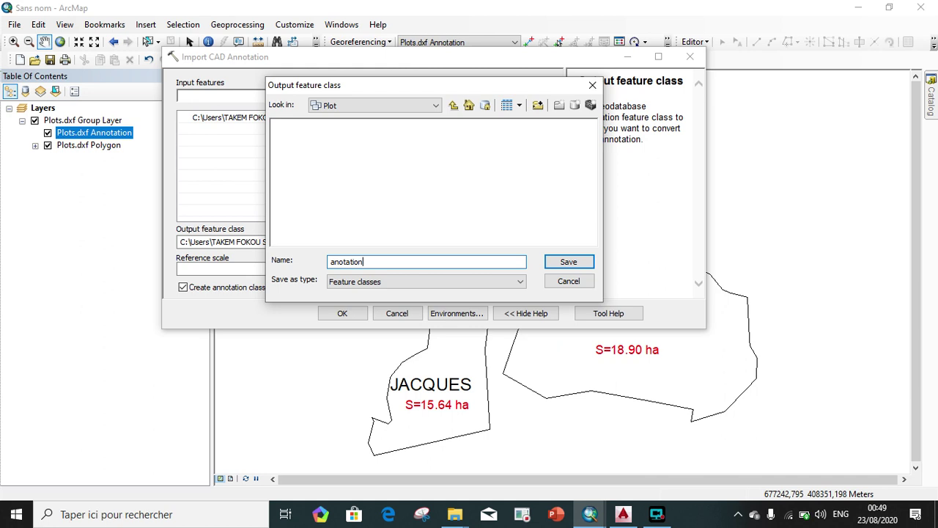
left_click(571, 262)
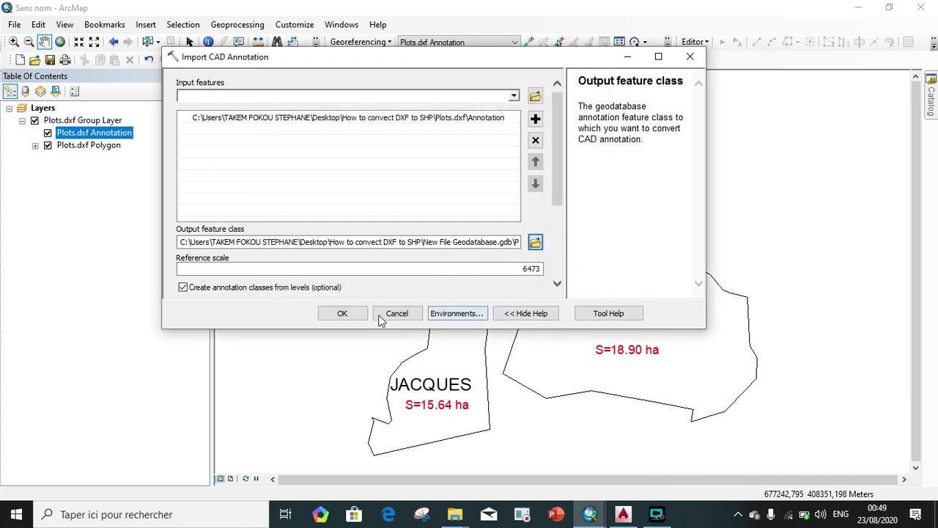
left_click(340, 314)
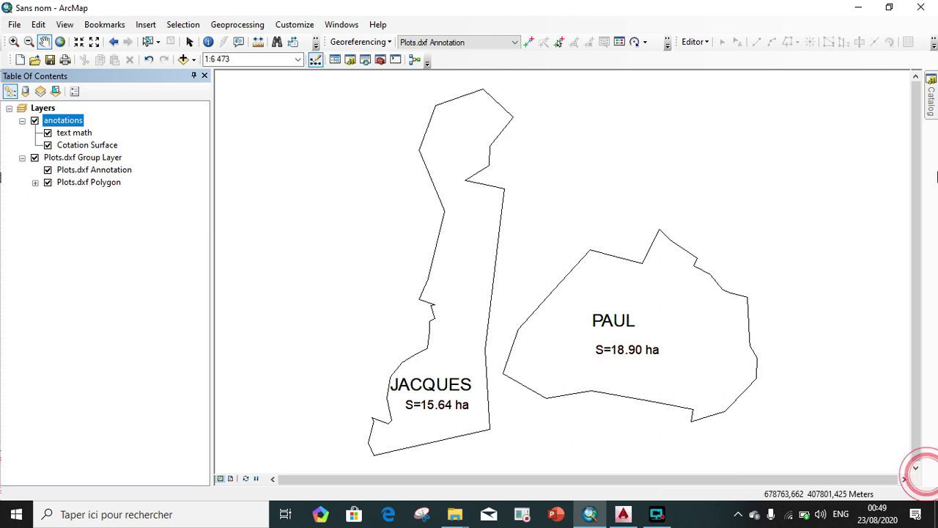
In the Catalog, expand the Plot dataset to show the anotations feature class
left_click(931, 99)
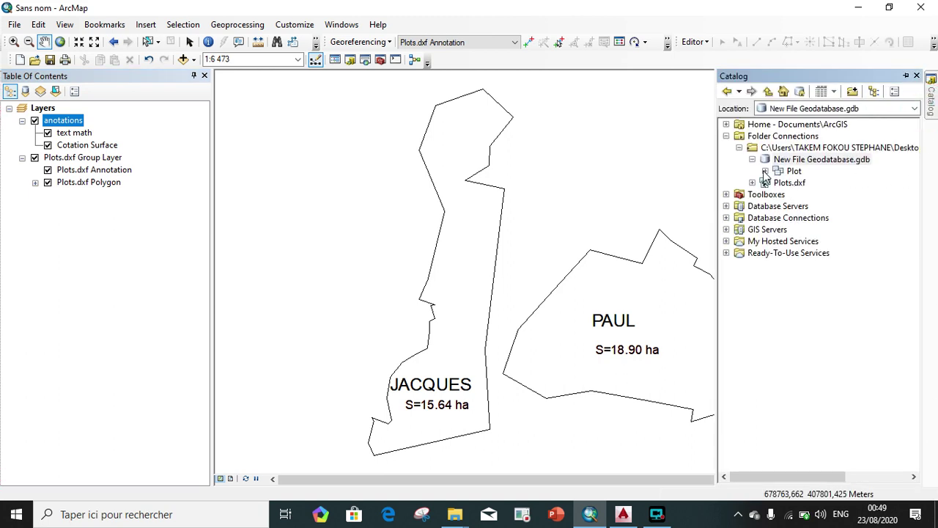
left_click(764, 170)
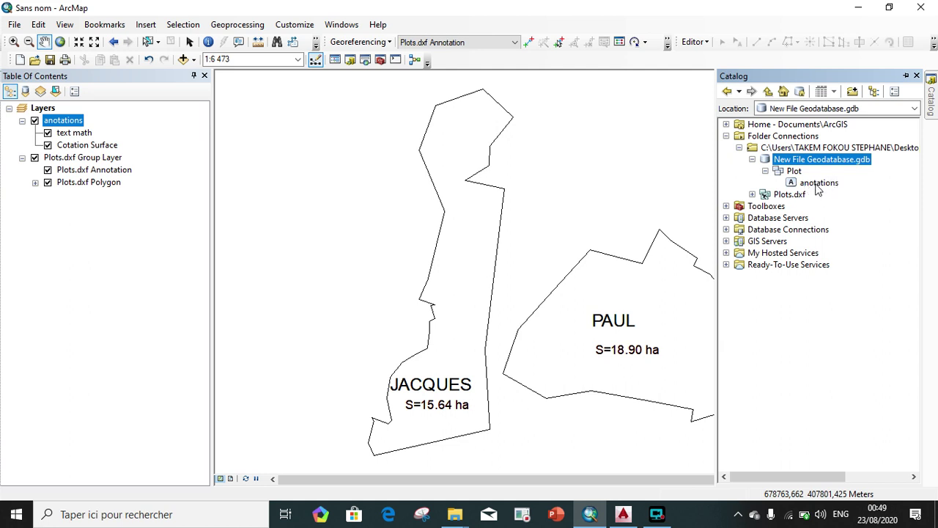
Start a single-class export of anotations, with anotations from New File Geodatabase.gdb > Plot as input
right_click(818, 183)
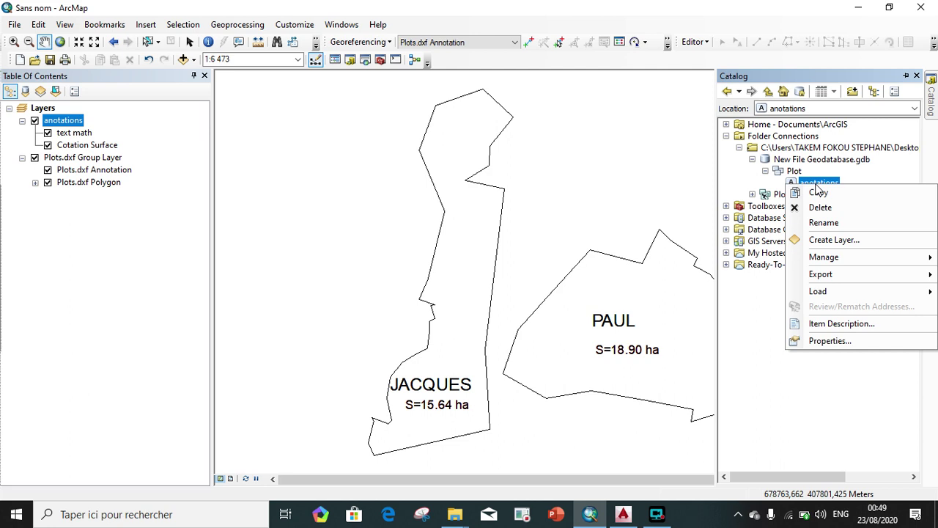
mouse_move(836, 292)
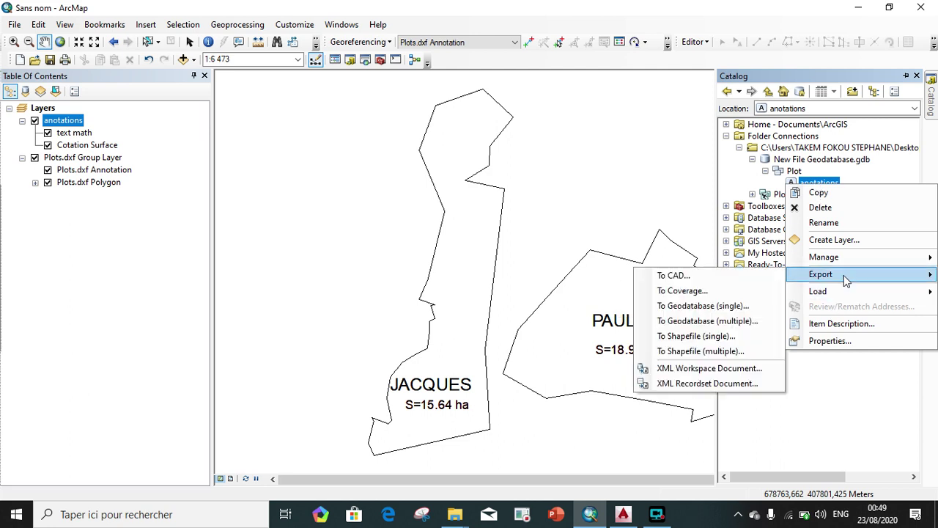
left_click(708, 339)
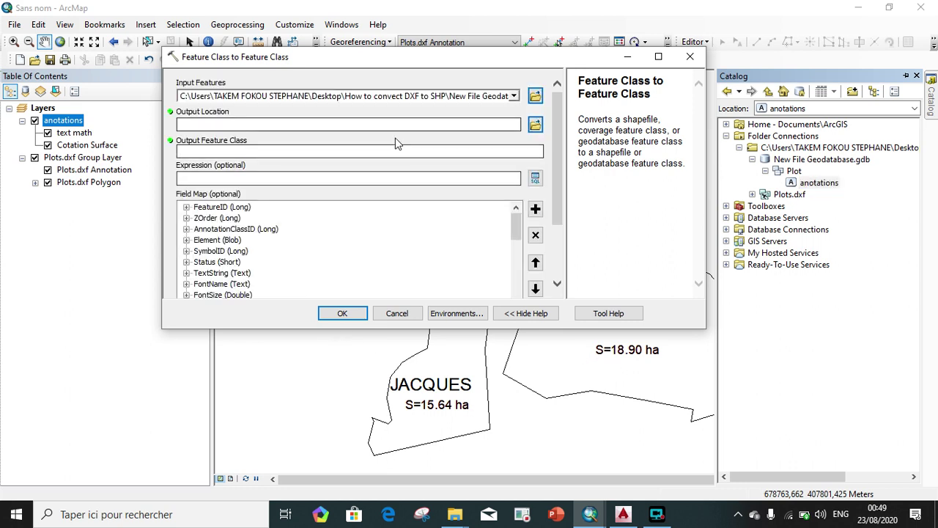
left_click(536, 96)
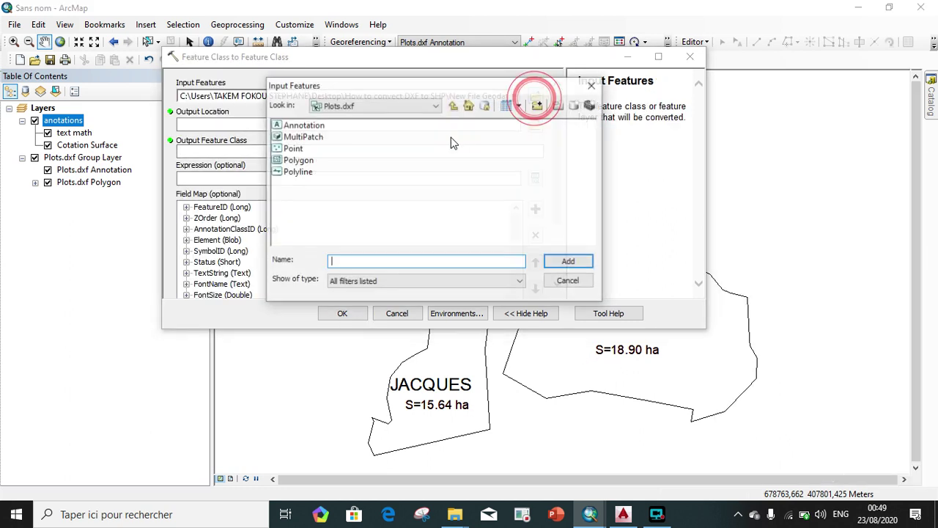
left_click(432, 105)
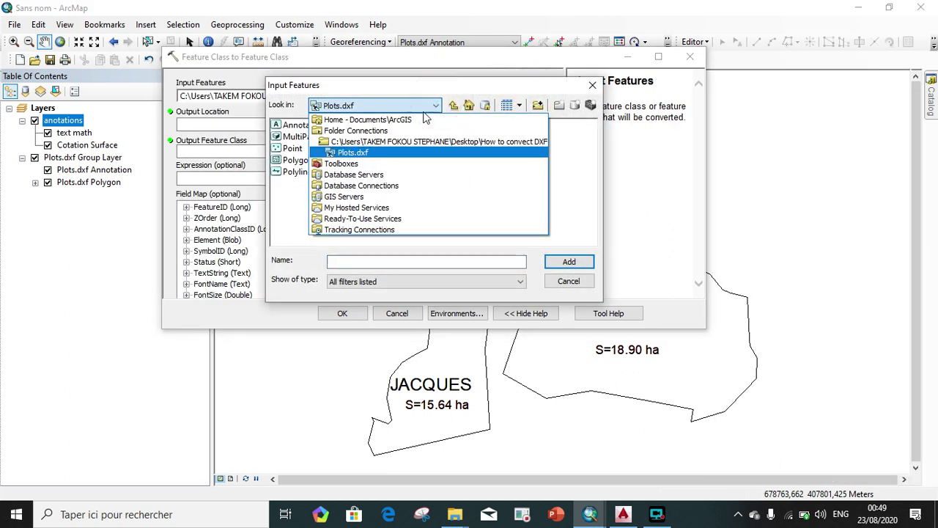
left_click(393, 142)
double_click(339, 123)
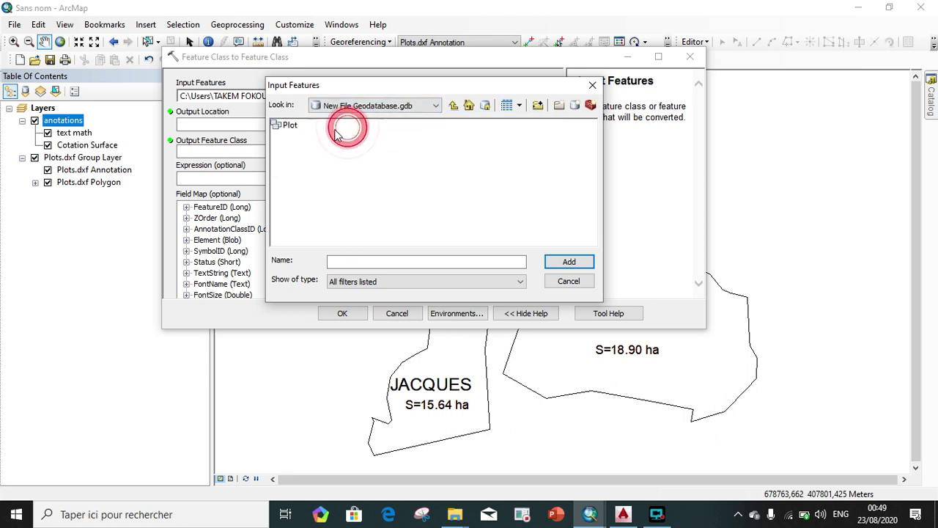
double_click(315, 126)
left_click(300, 125)
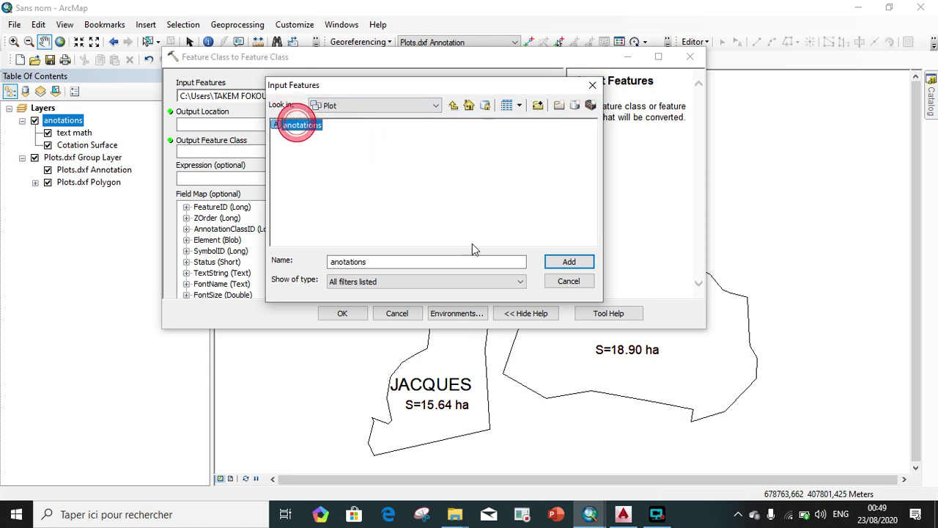
left_click(550, 264)
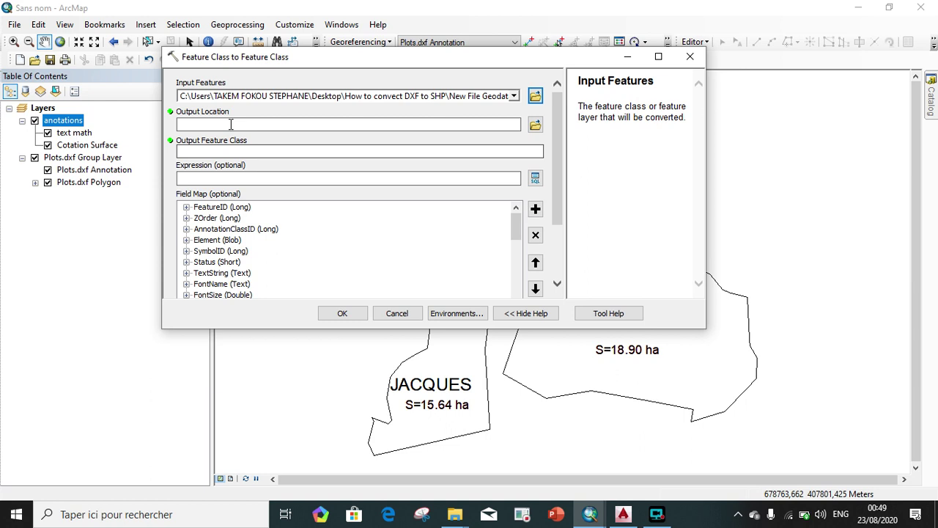
Output to the How to convect DXF to SHP folder as Annotation and run the conversion
left_click(535, 124)
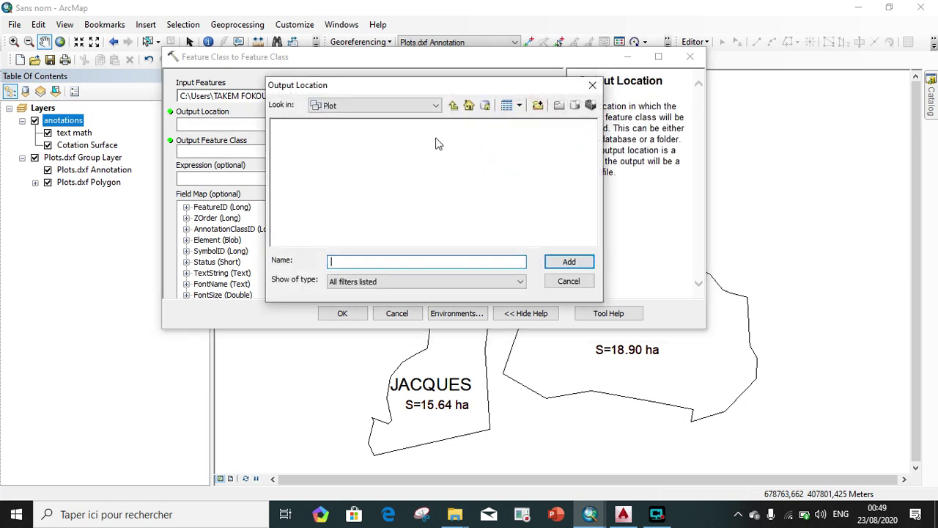
left_click(593, 85)
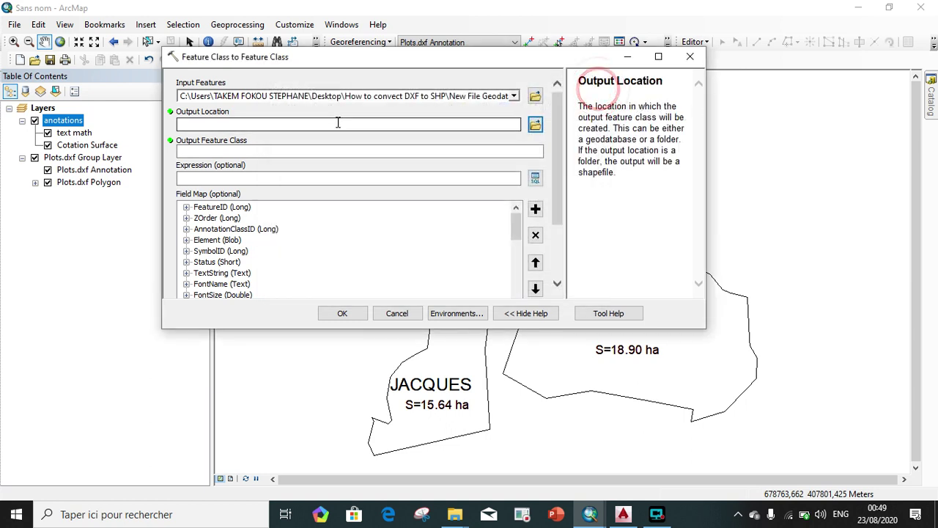
left_click(336, 122)
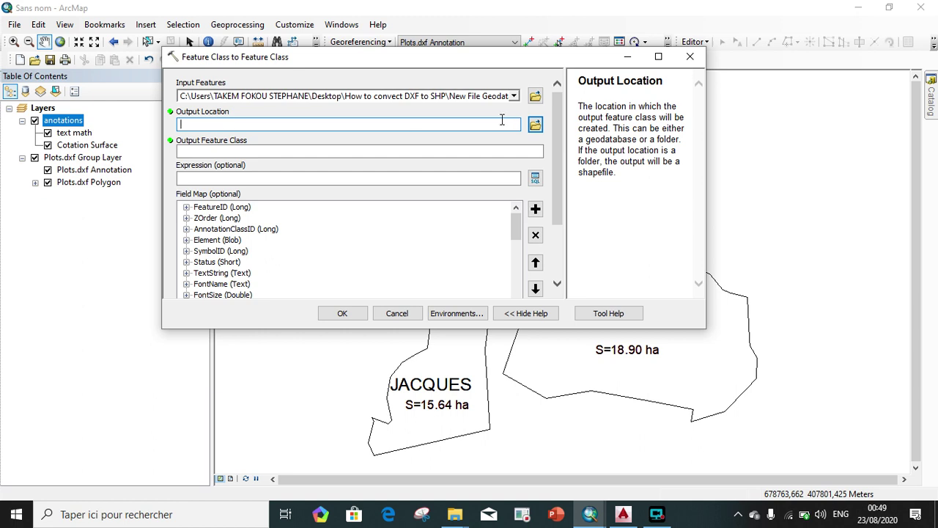
left_click(534, 124)
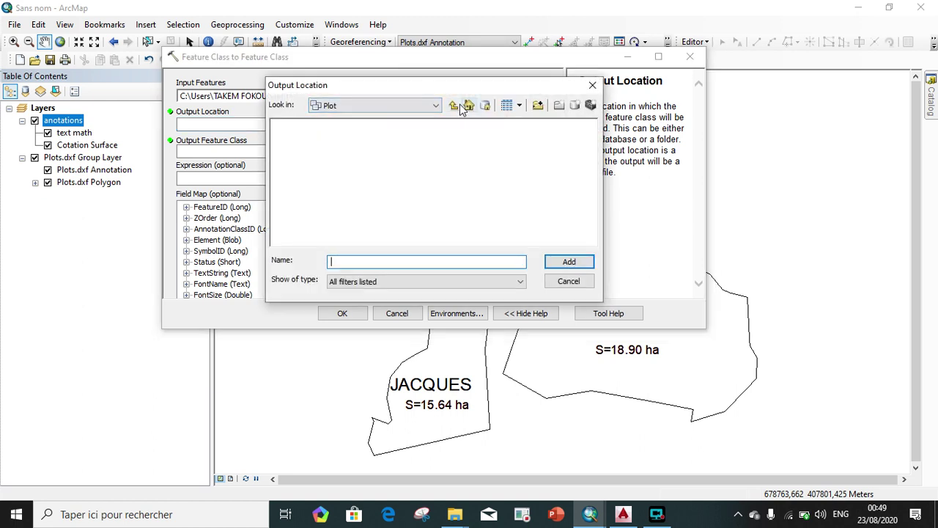
left_click(456, 106)
left_click(456, 107)
left_click(456, 106)
left_click(416, 124)
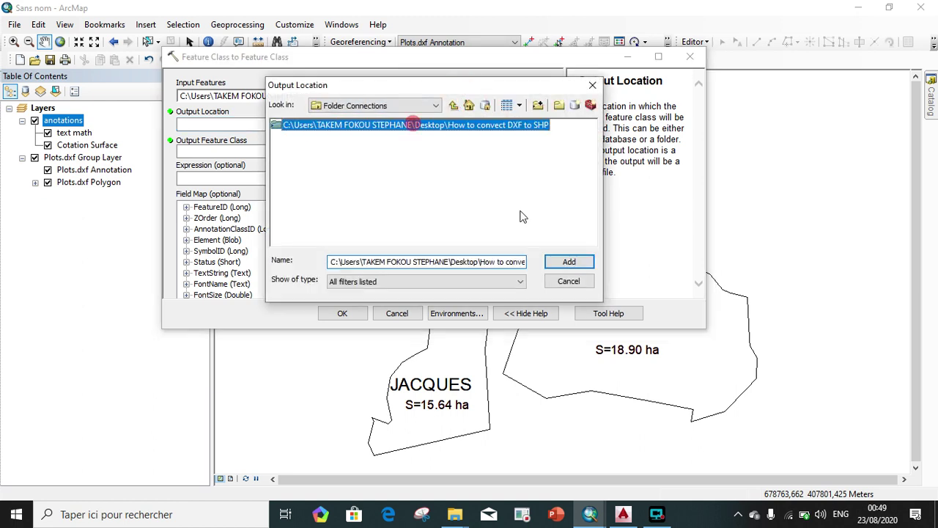
left_click(569, 262)
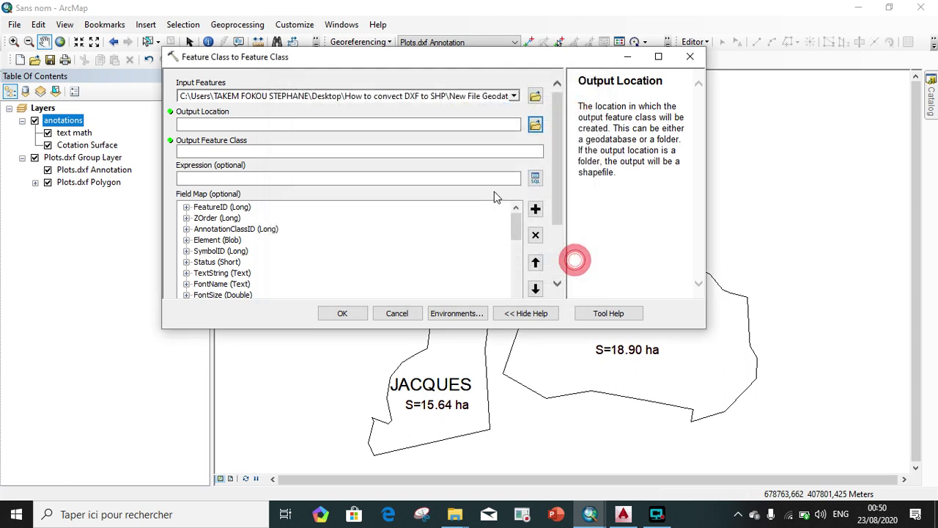
left_click(327, 148)
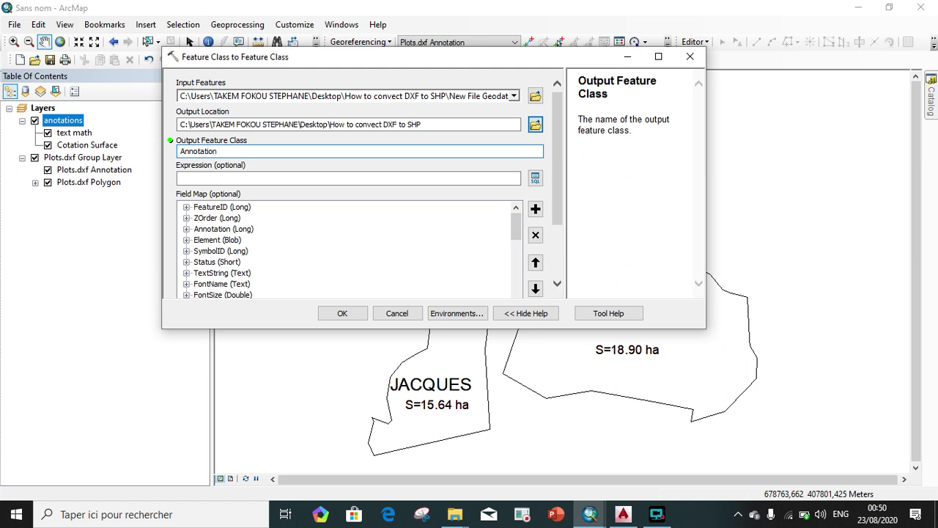
left_click(343, 314)
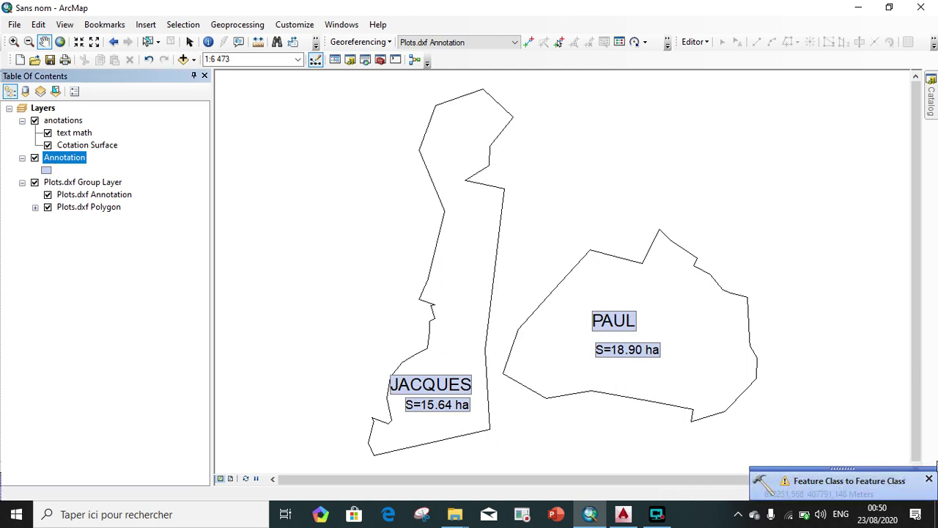
Remove the anotations group and the Plots.dxf Annotation layer from the map
left_click(929, 480)
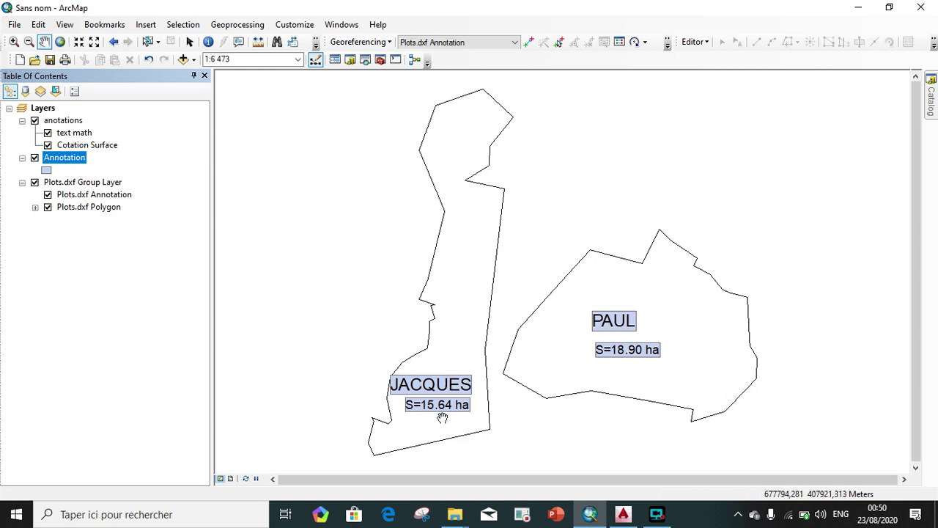
left_click(34, 121)
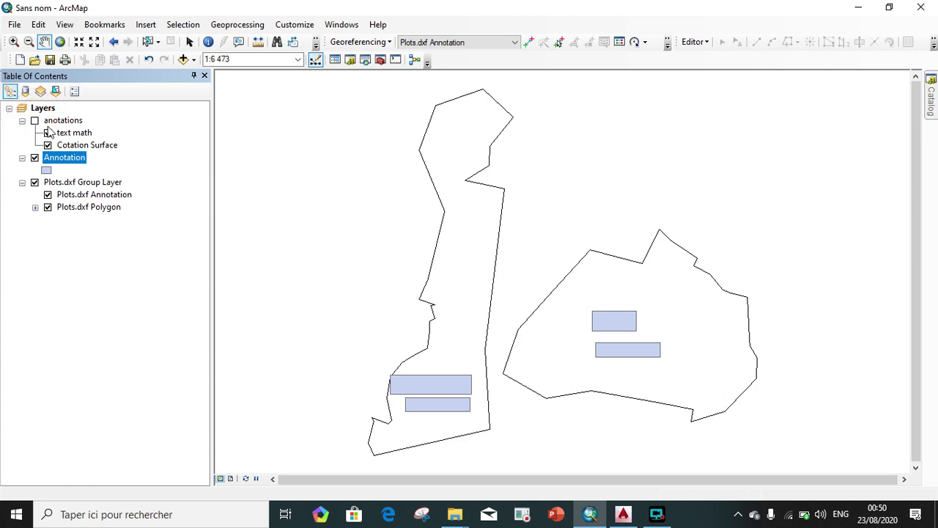
right_click(52, 122)
left_click(81, 146)
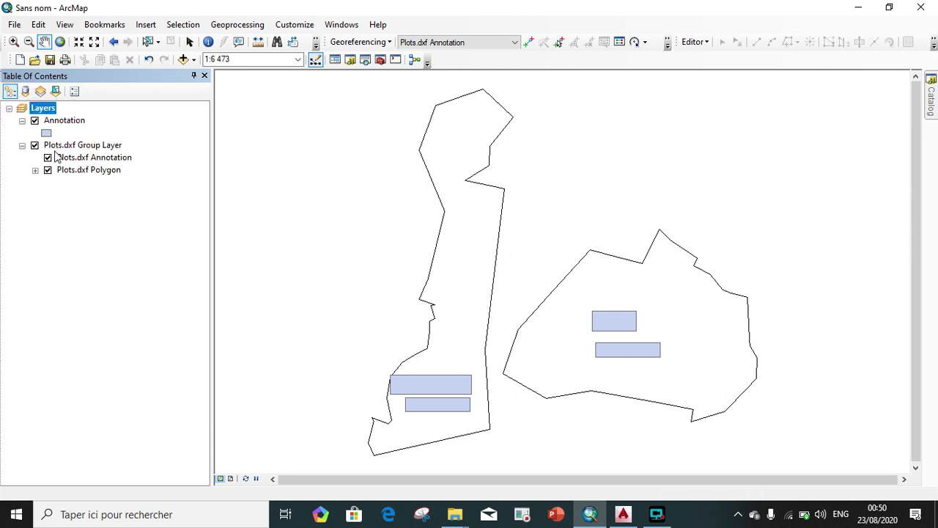
left_click(62, 157)
right_click(58, 157)
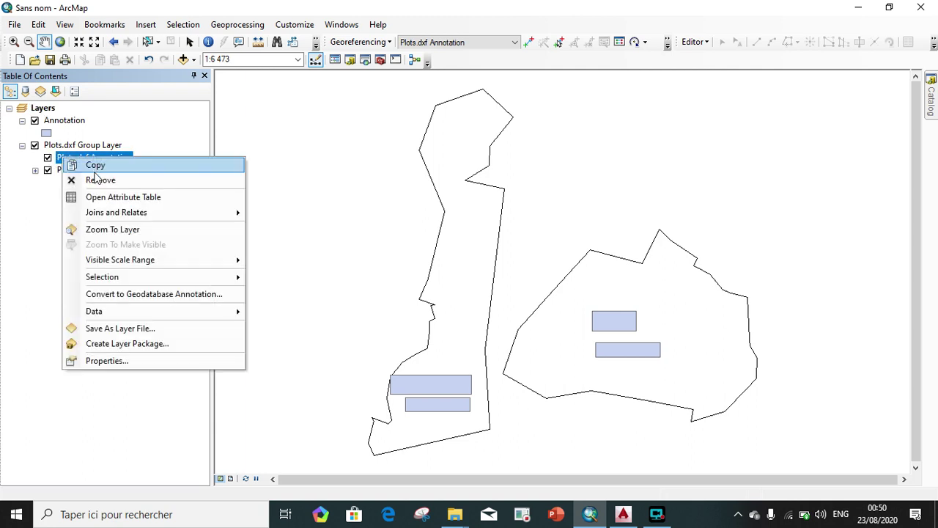
left_click(87, 178)
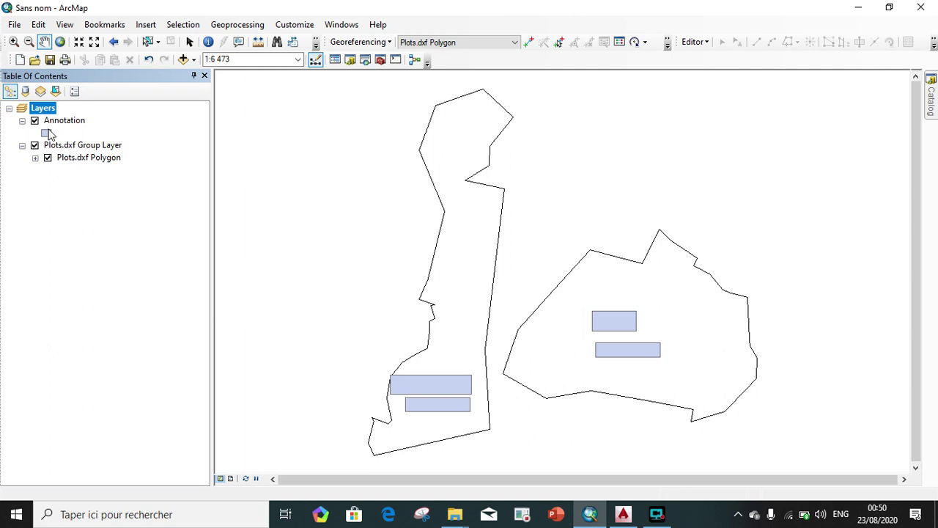
Export Plots.dxf Polygon in the data frame's coordinate system as a Plots shapefile and add it
right_click(75, 160)
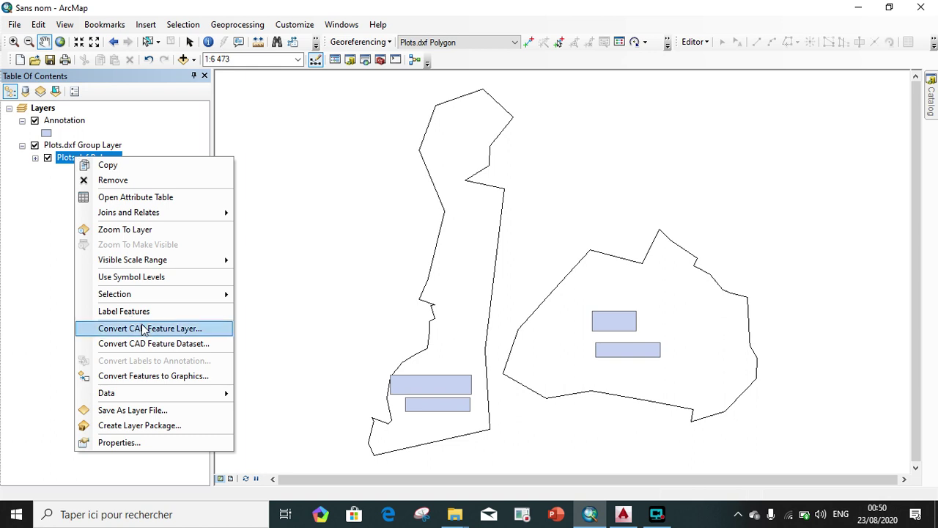
mouse_move(126, 394)
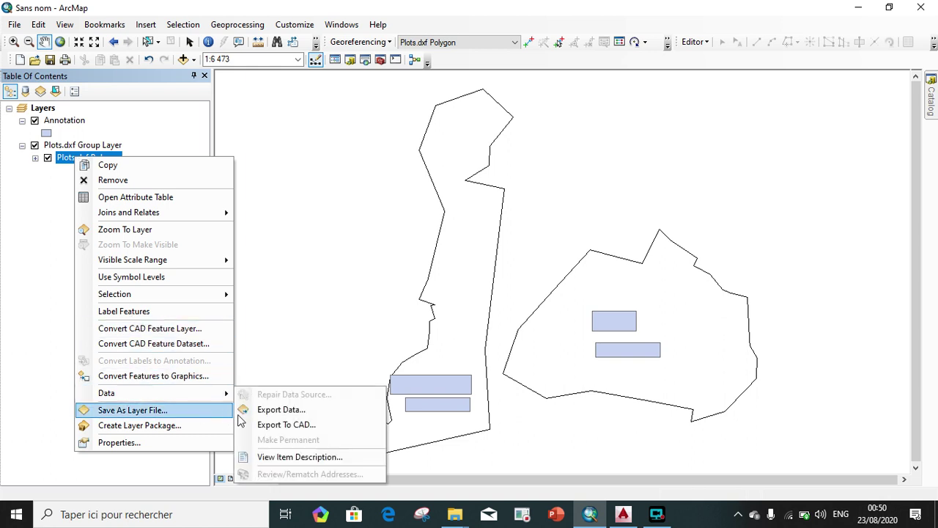
left_click(261, 412)
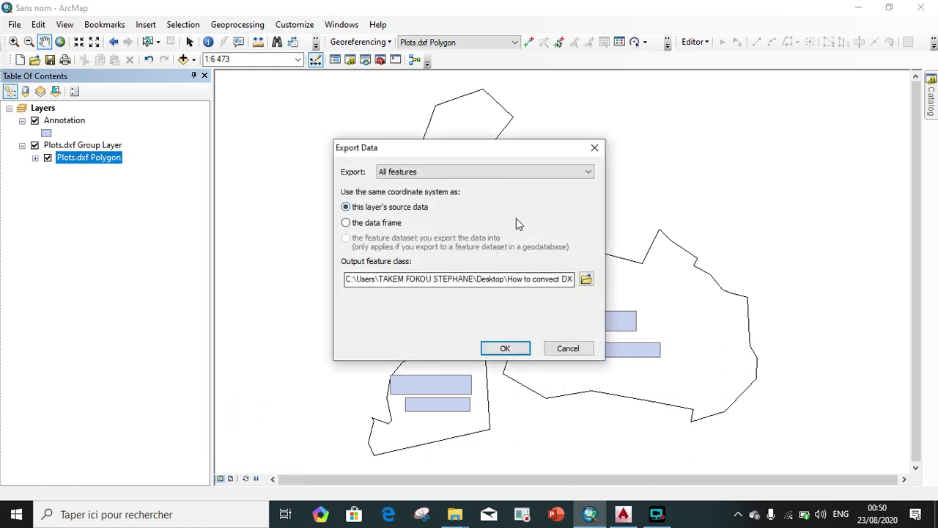
left_click(346, 223)
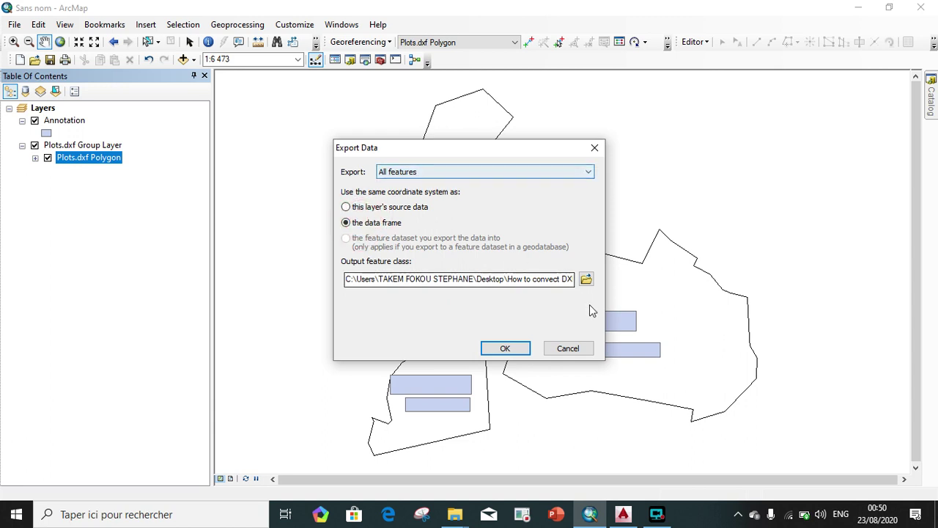
left_click(587, 281)
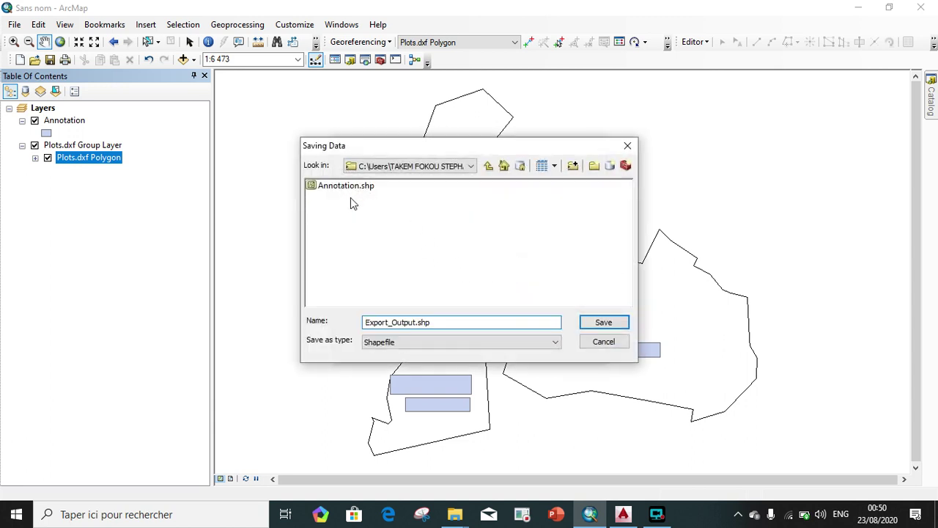
double_click(437, 323)
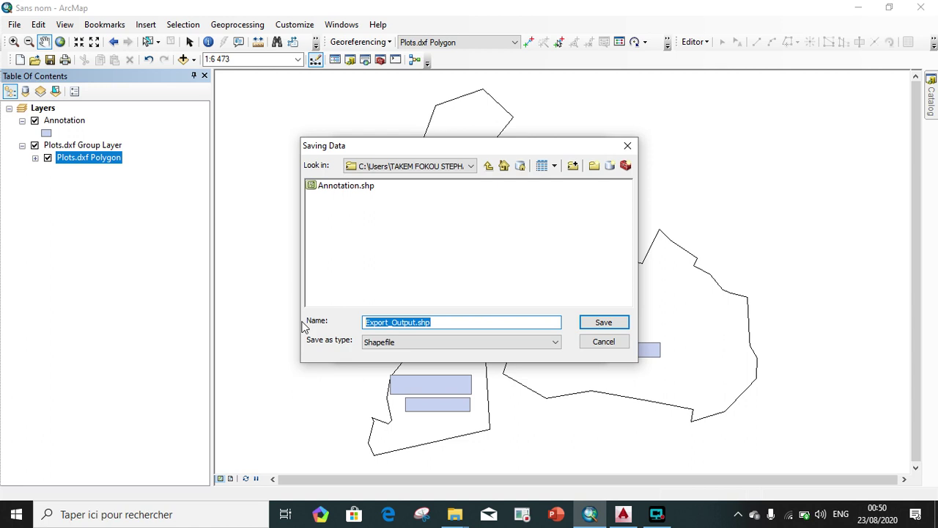
type("Plots")
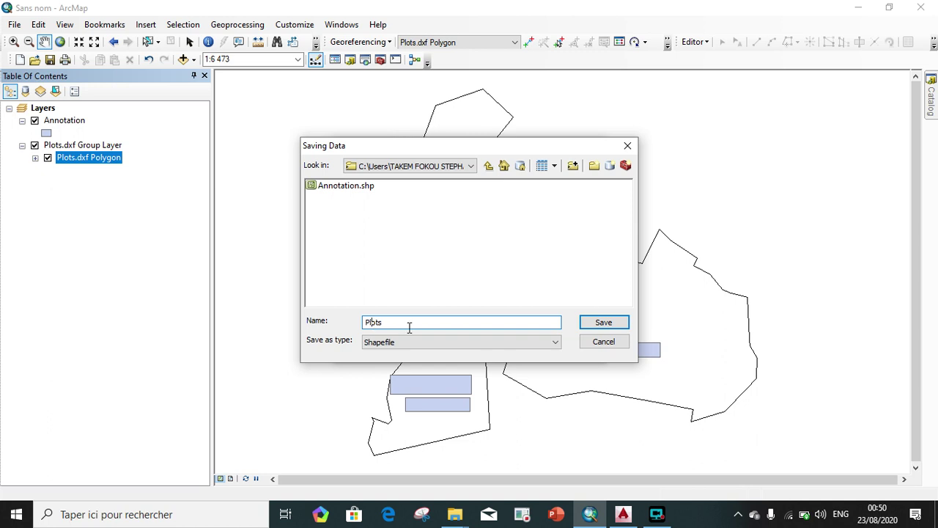
left_click(590, 321)
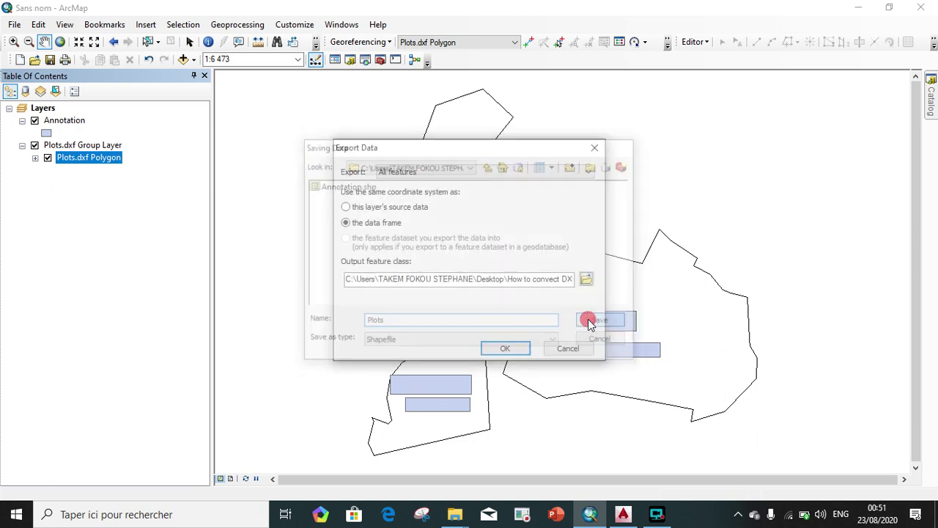
left_click(498, 348)
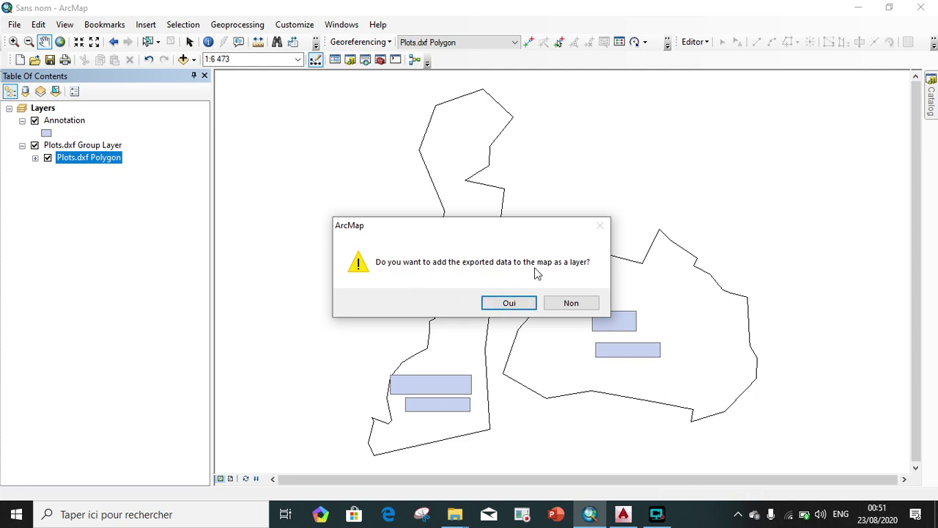
left_click(524, 302)
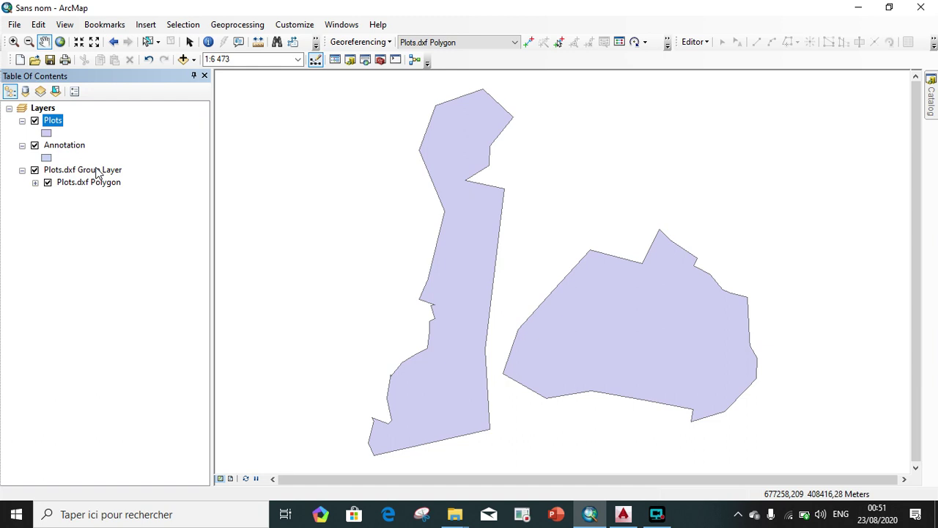
right_click(78, 172)
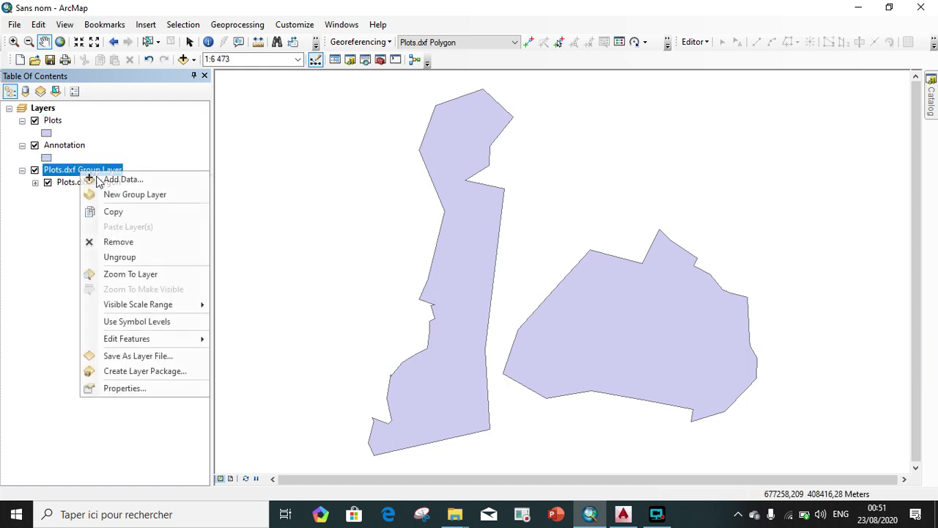
left_click(108, 240)
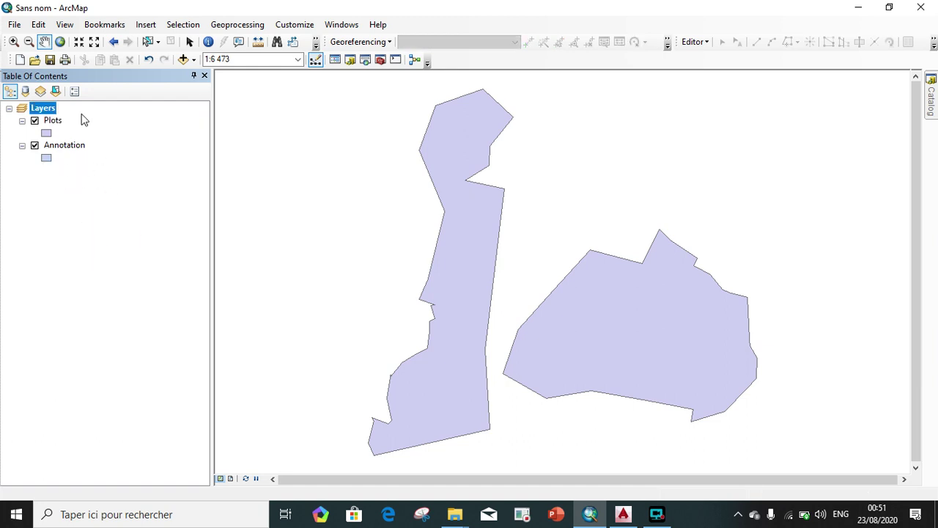
left_click(46, 134)
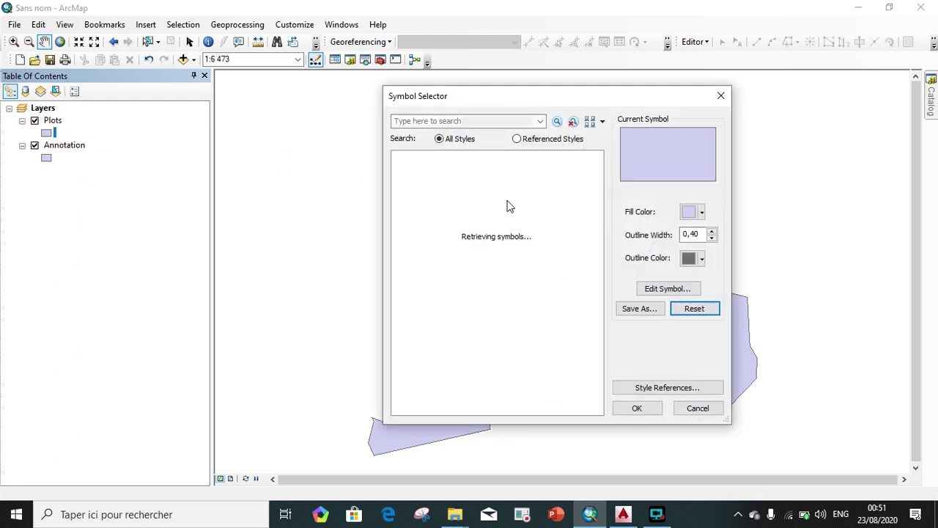
left_click(691, 212)
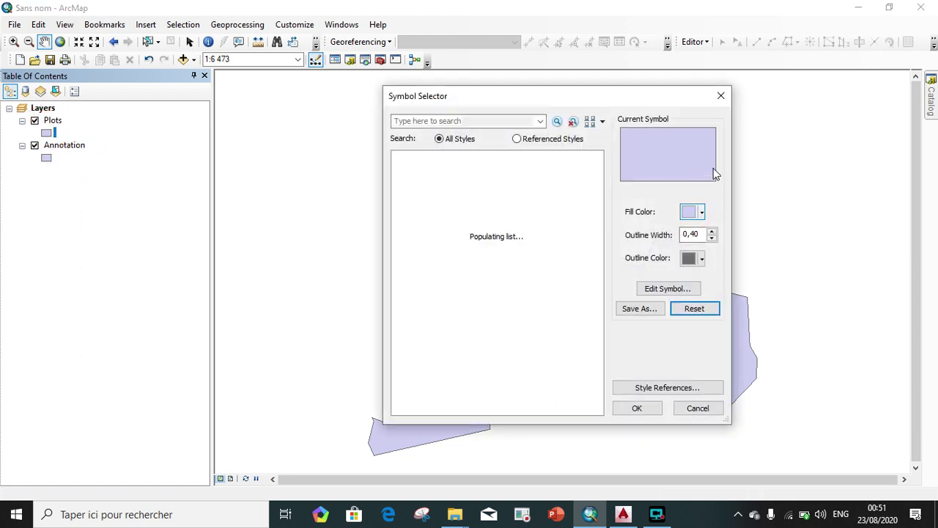
left_click(707, 232)
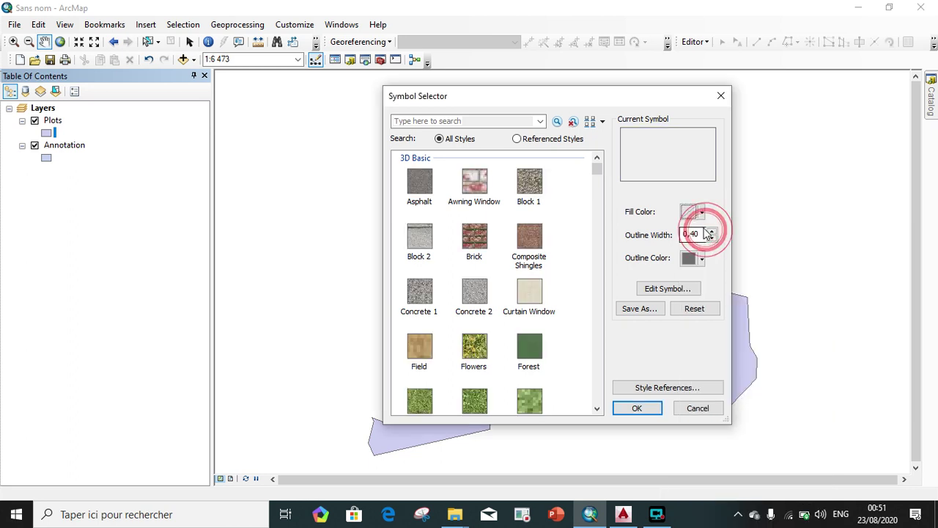
left_click(711, 230)
left_click(637, 409)
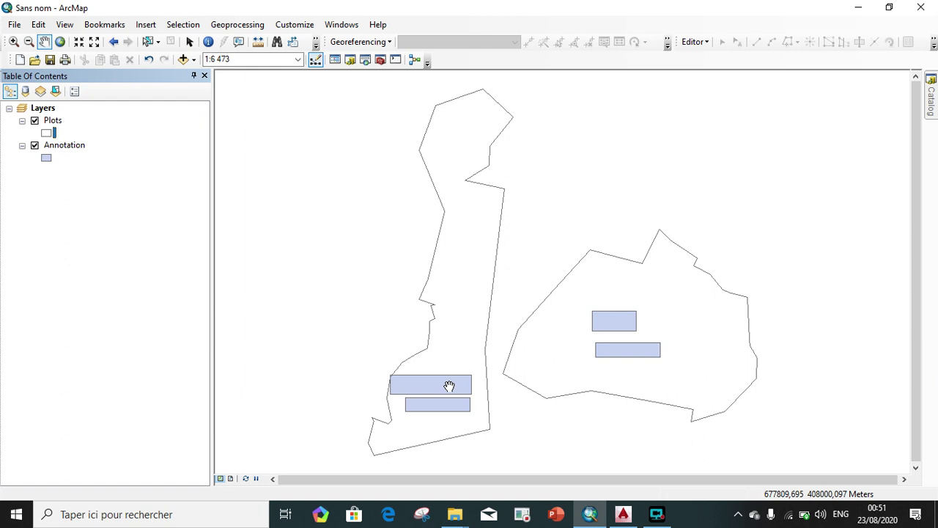
left_click(47, 158)
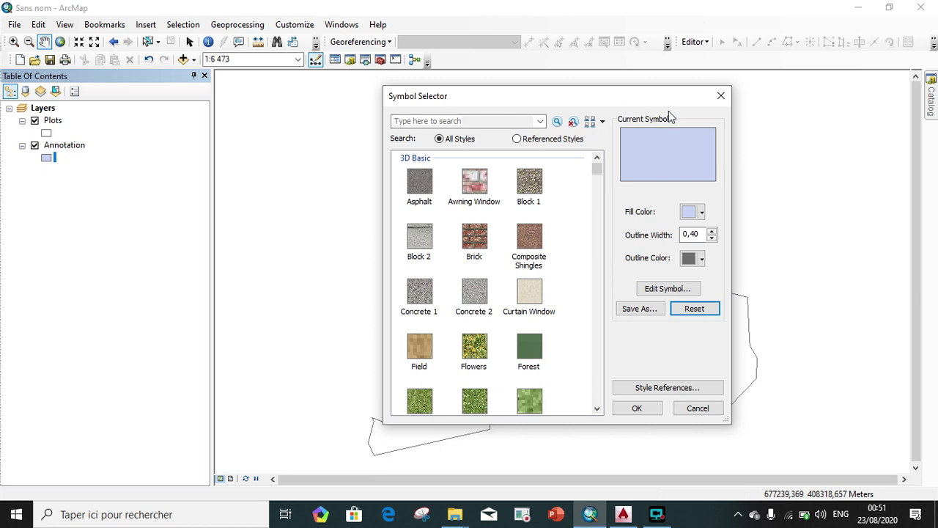
left_click(722, 96)
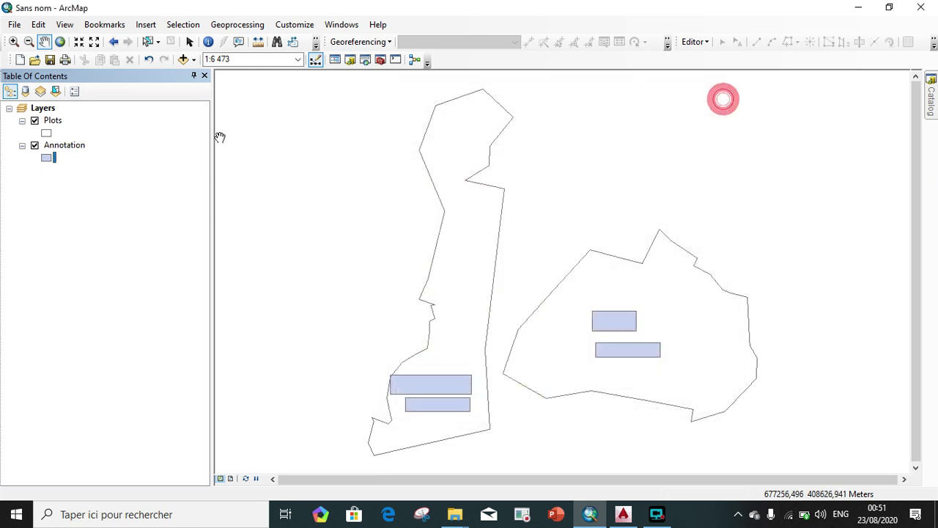
Enable labelling on the Annotation layer using the Text field, and apply
right_click(65, 147)
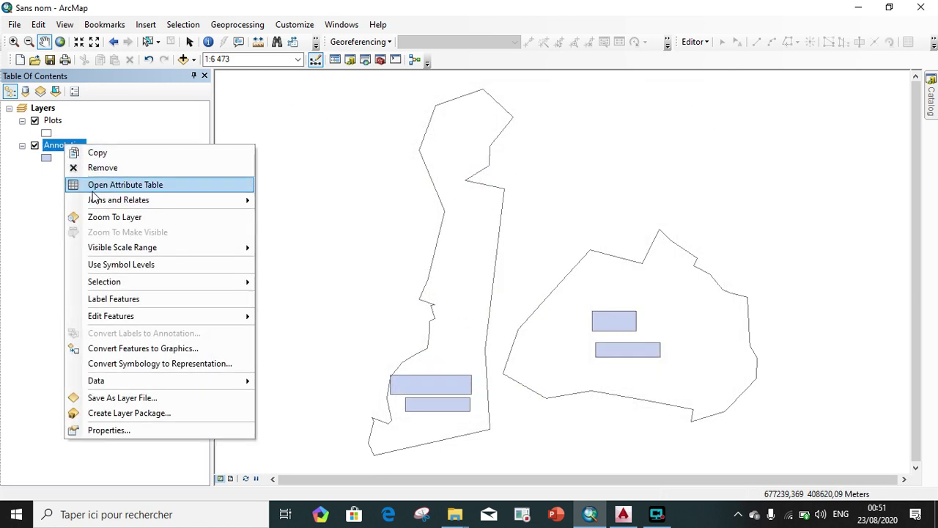
left_click(103, 430)
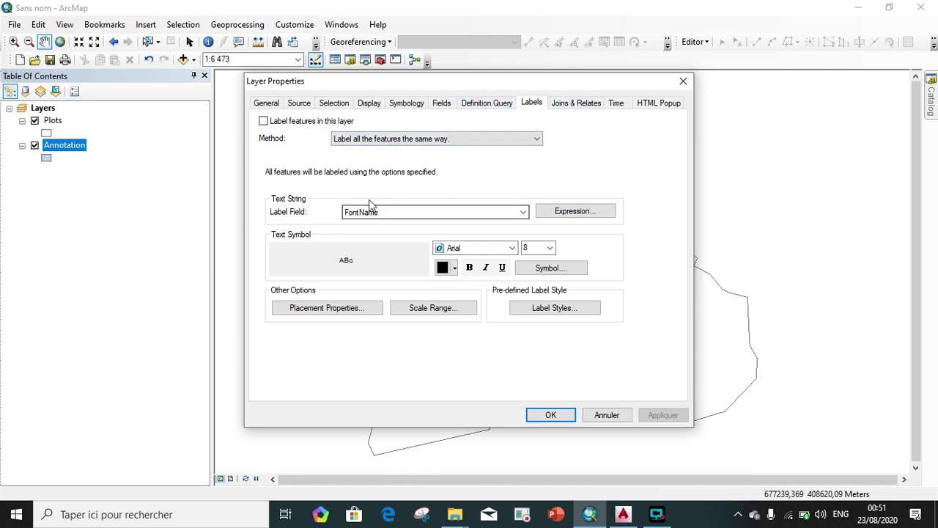
left_click(297, 125)
left_click(416, 212)
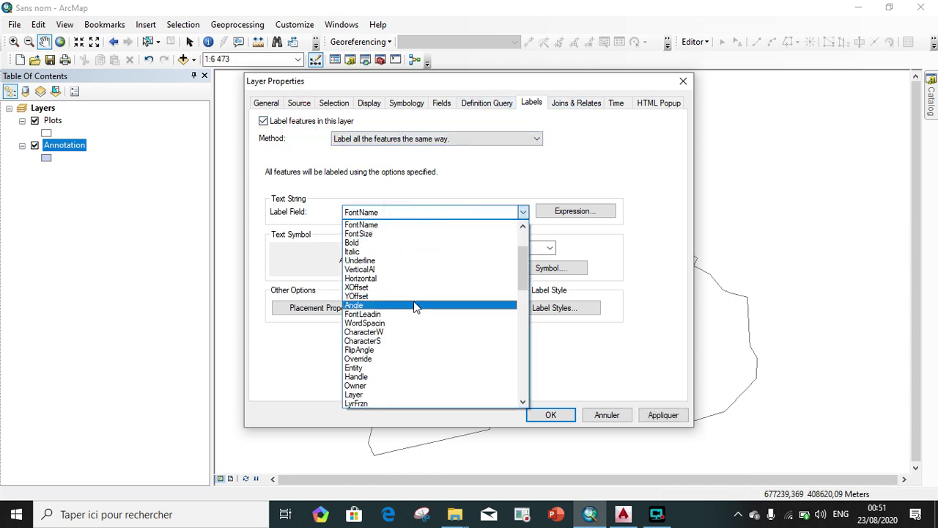
scroll(403, 278, "down", 2)
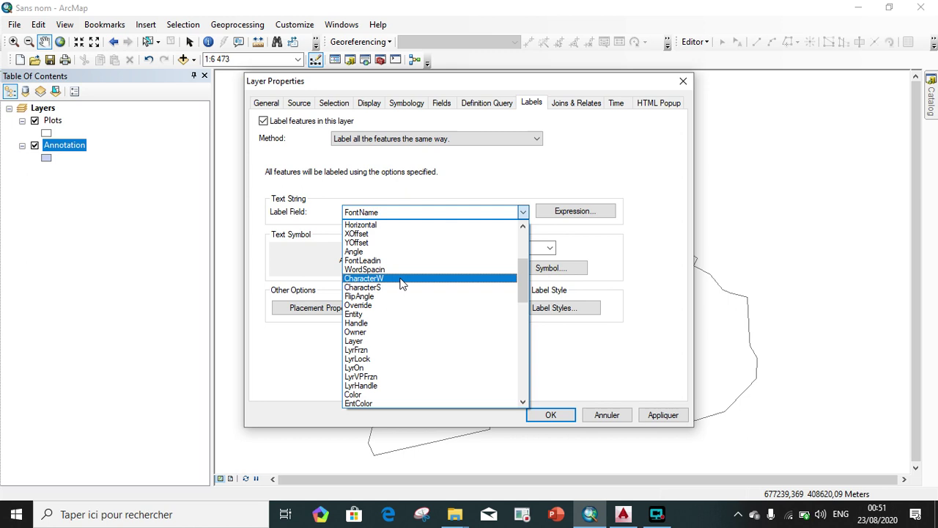
scroll(396, 287, "down", 2)
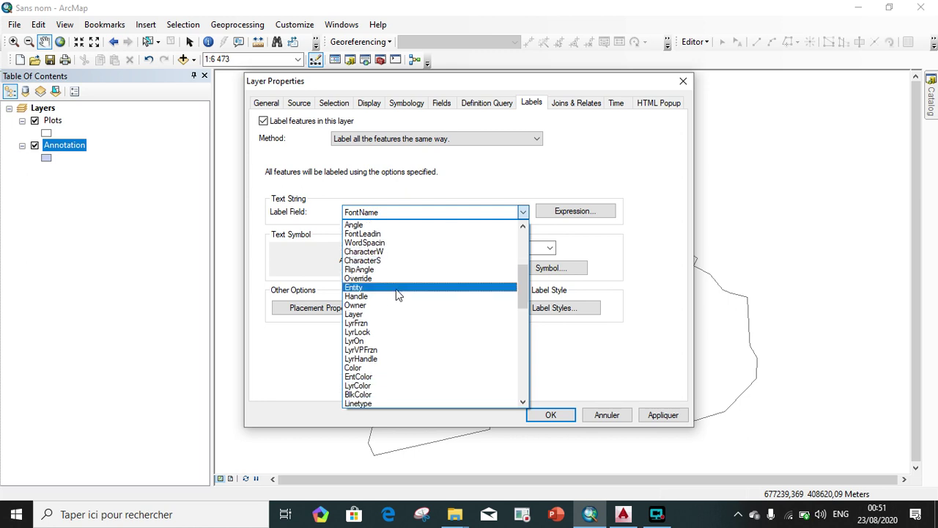
scroll(398, 294, "up", 2)
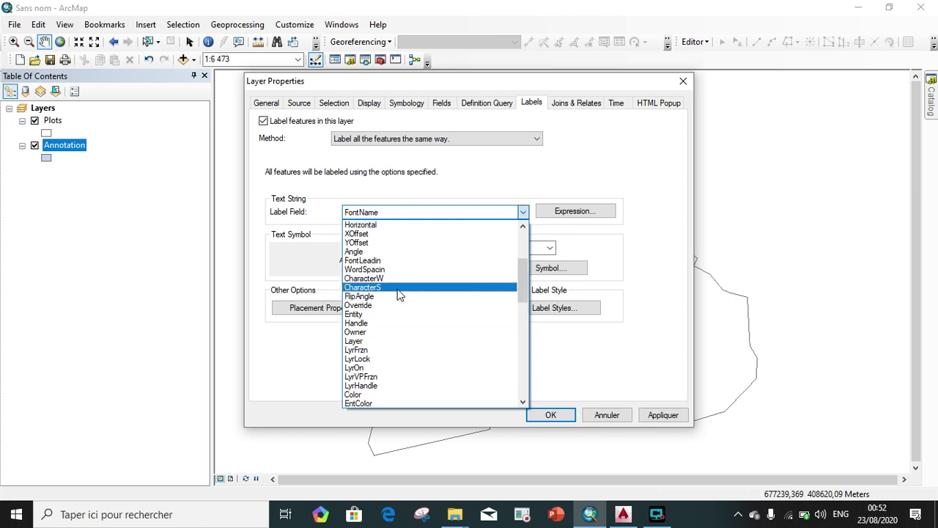
scroll(398, 294, "down", 1)
scroll(398, 294, "down", 3)
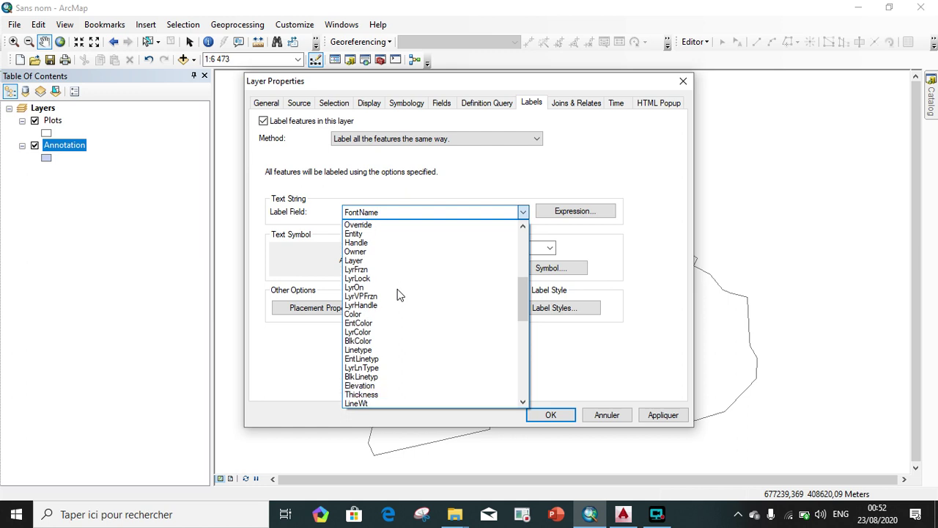
scroll(400, 294, "down", 3)
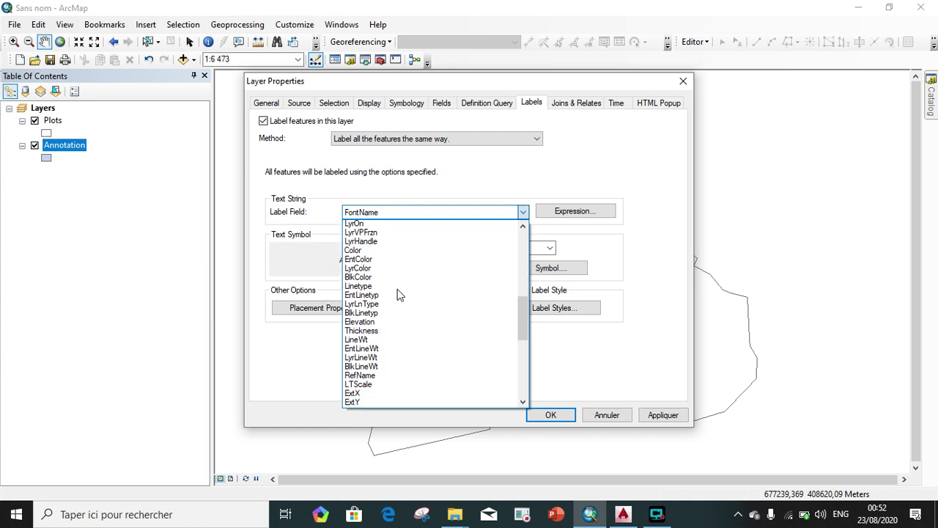
scroll(400, 294, "down", 1)
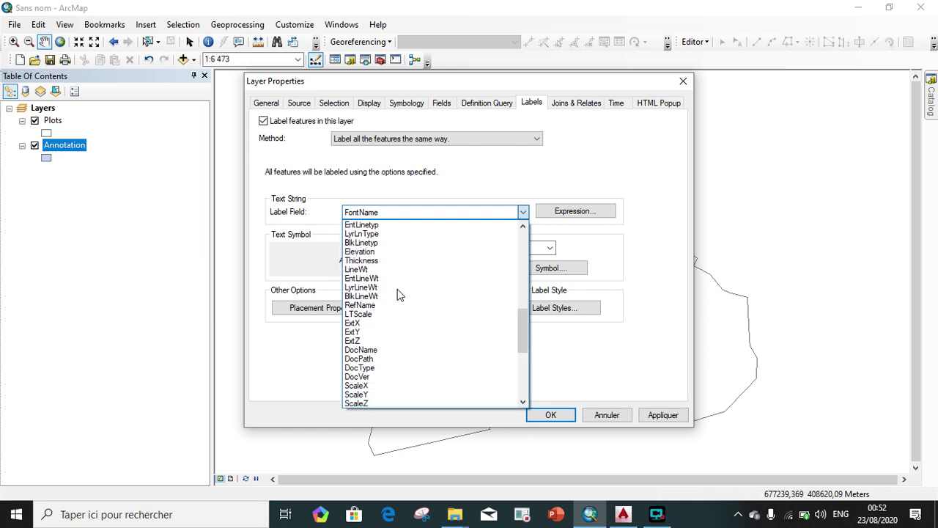
scroll(400, 294, "down", 2)
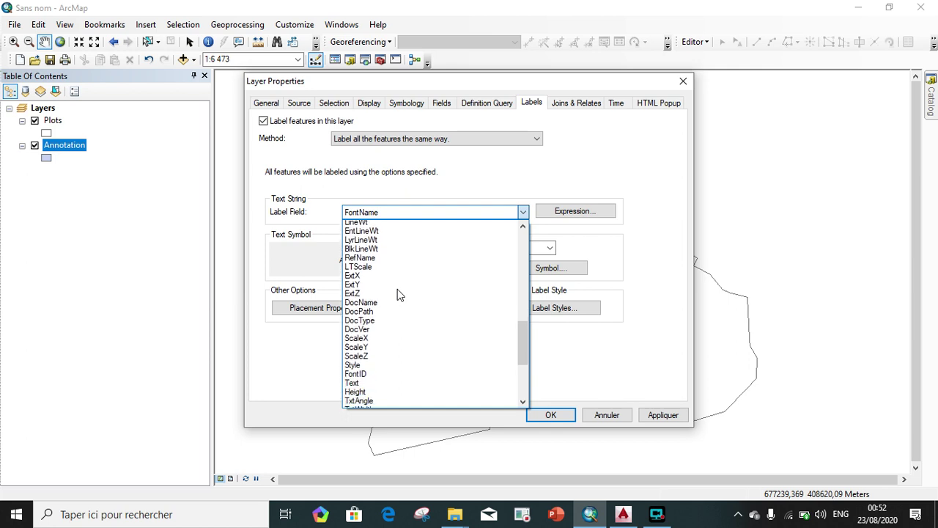
scroll(400, 294, "down", 1)
left_click(360, 351)
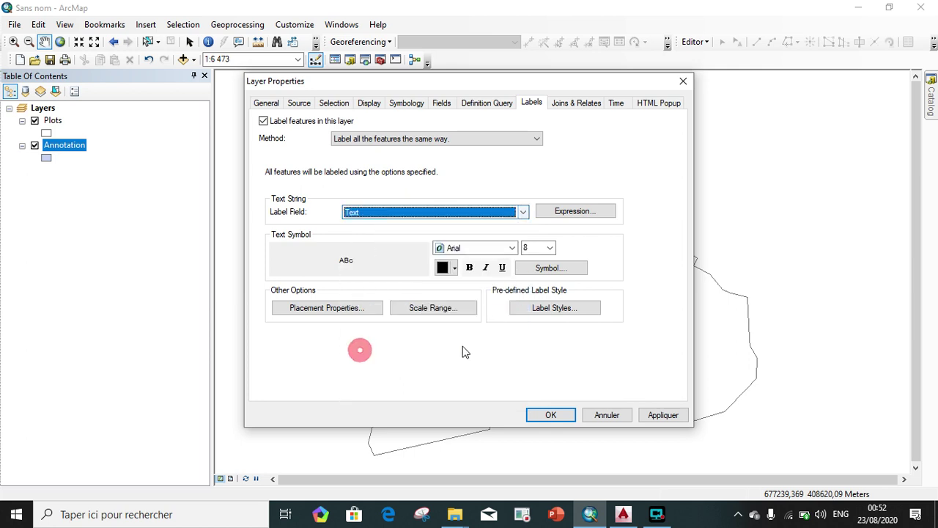
left_click(658, 415)
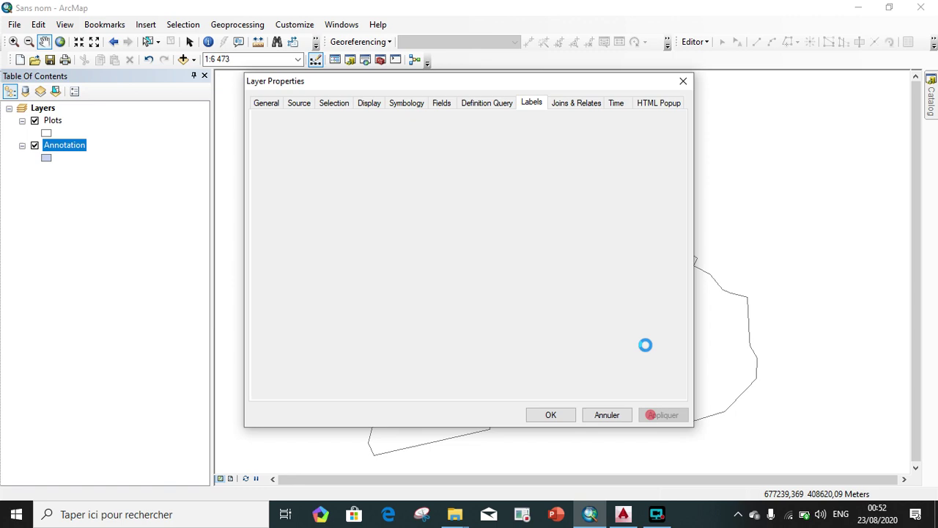
Make the Annotation labels bold, dark red, size 10, then apply and close properties
left_click_drag(600, 90, 279, 90)
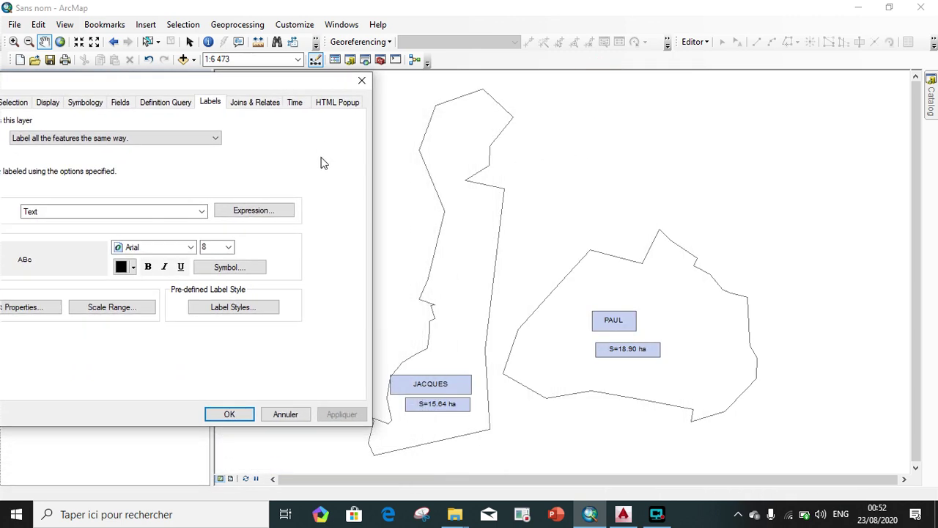
left_click(133, 267)
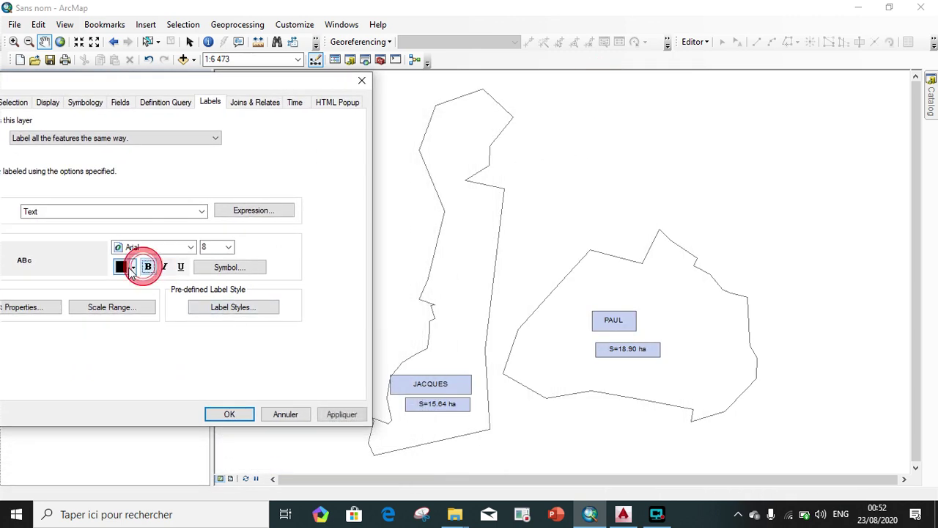
left_click(133, 78)
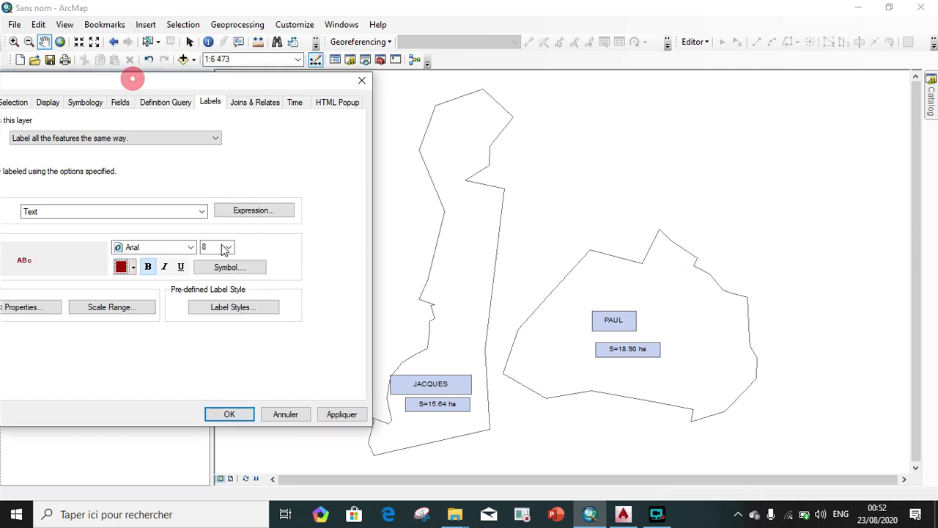
left_click(215, 247)
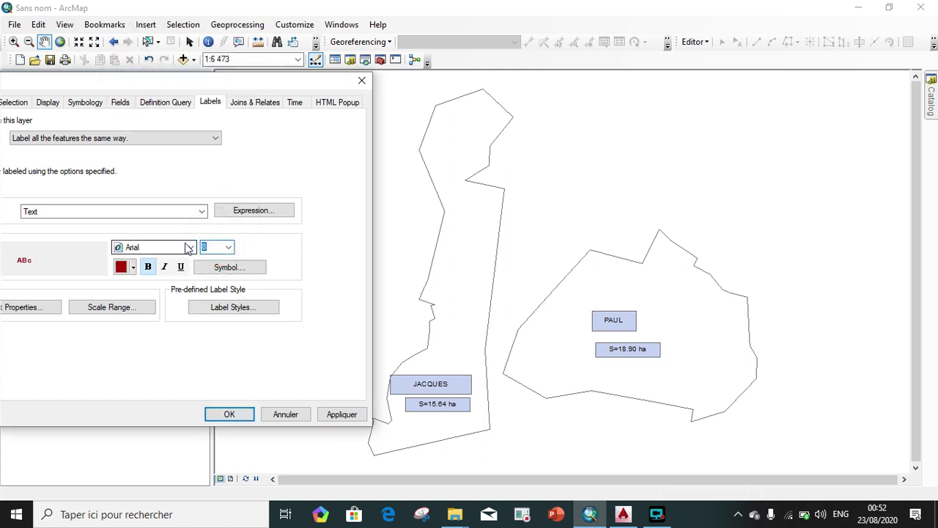
type("10")
left_click_drag(247, 84, 441, 88)
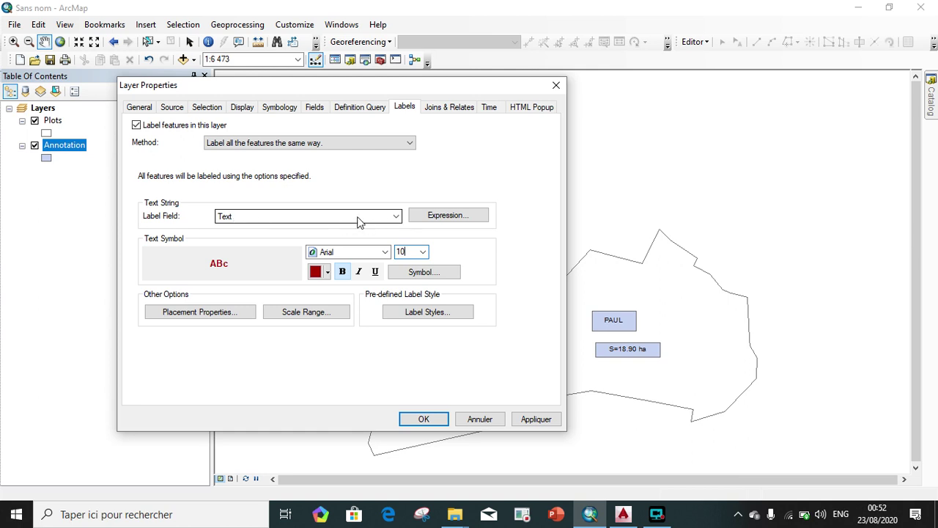
left_click(538, 419)
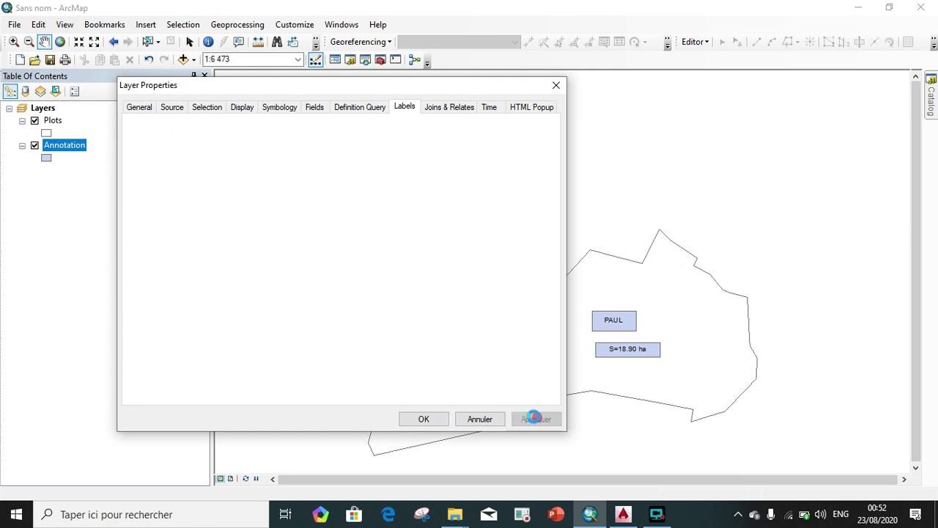
left_click(431, 422)
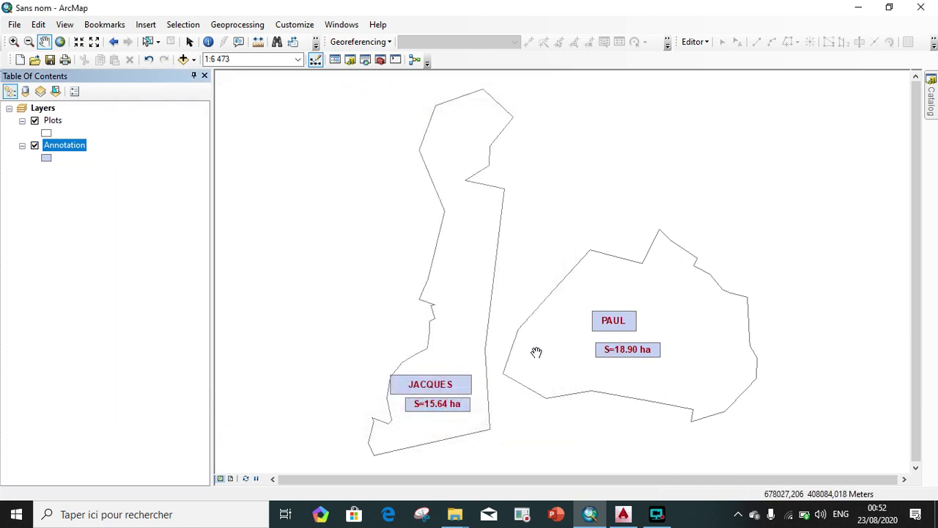
Give the Annotation box symbol No Color fill, outline width 0 and No Color outline
left_click(46, 158)
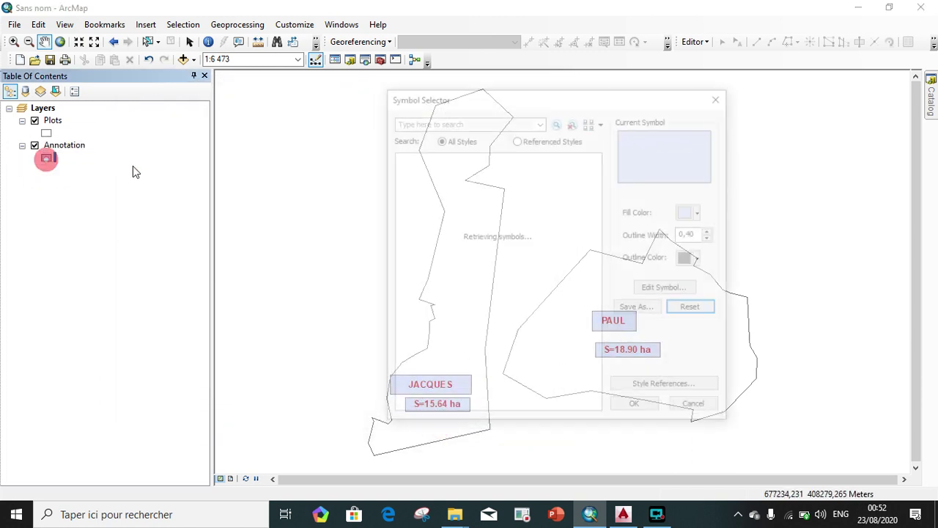
left_click(691, 212)
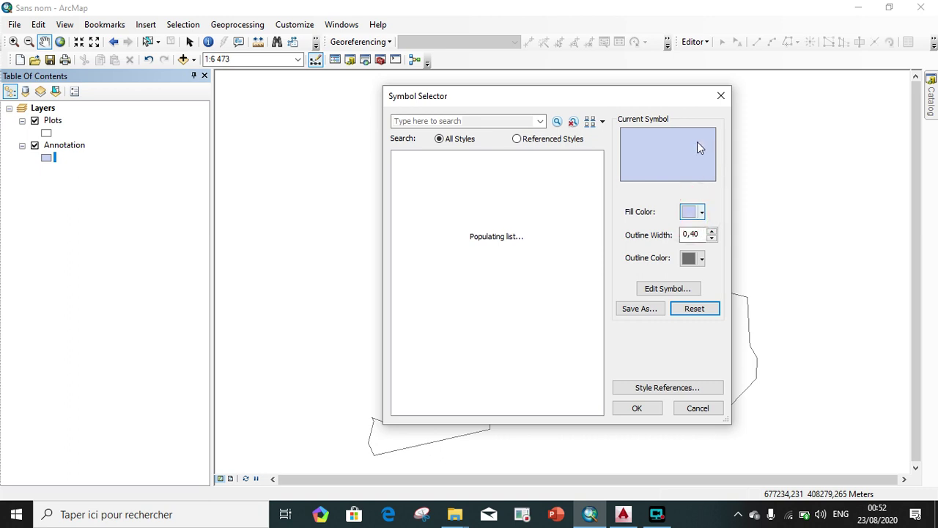
left_click(724, 230)
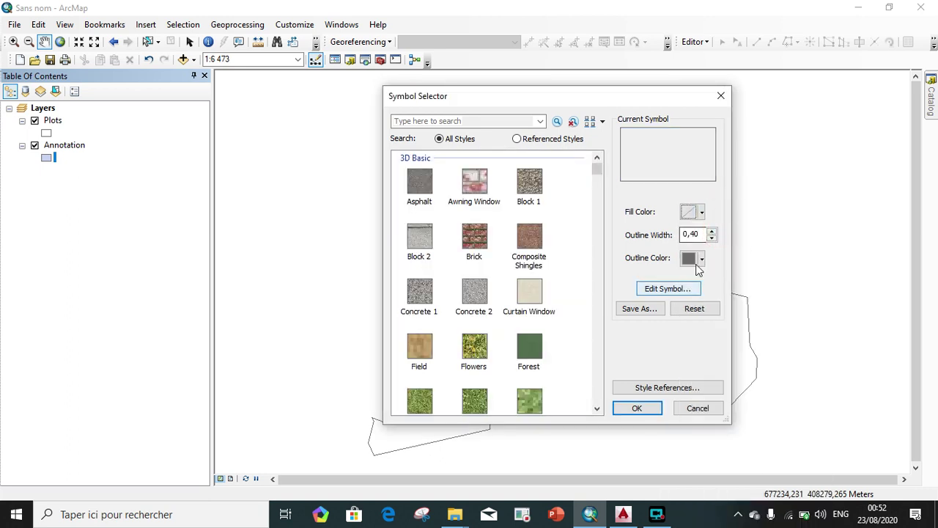
left_click(711, 237)
left_click(695, 259)
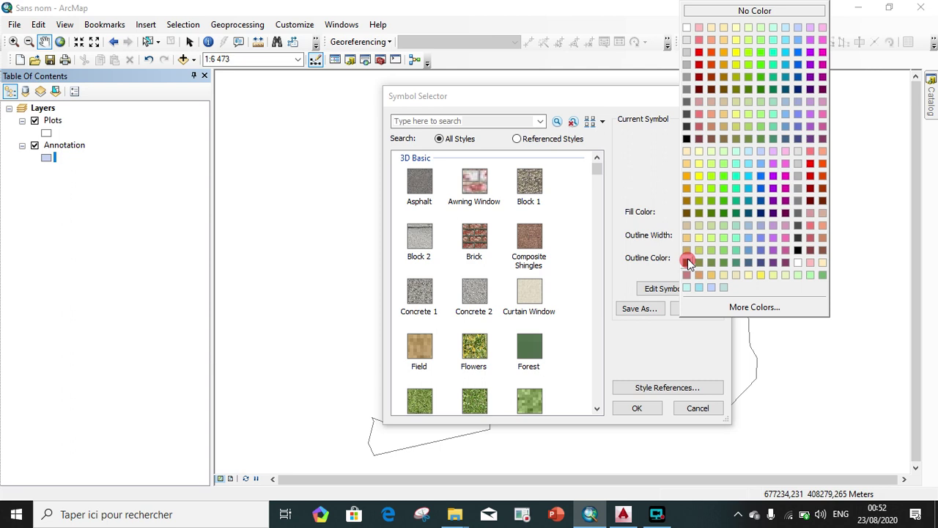
left_click(714, 15)
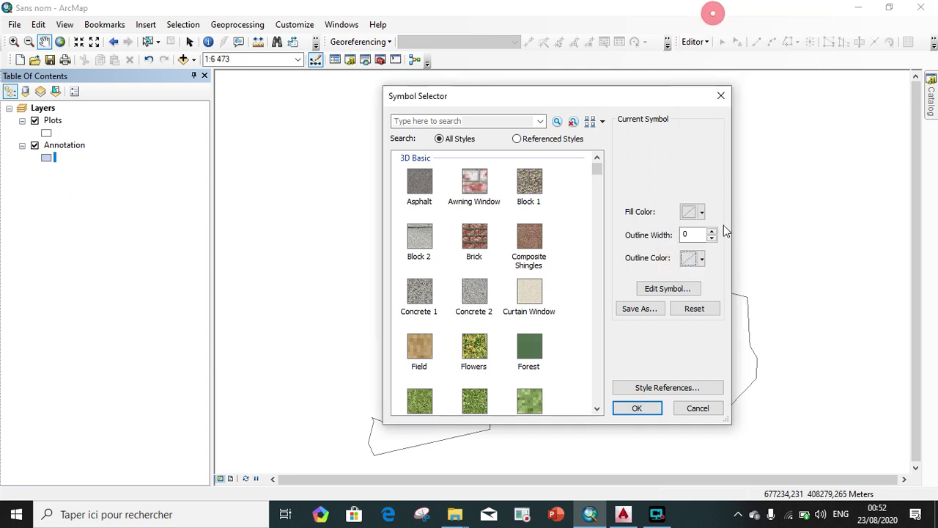
left_click(643, 409)
left_click_drag(523, 352, 521, 321)
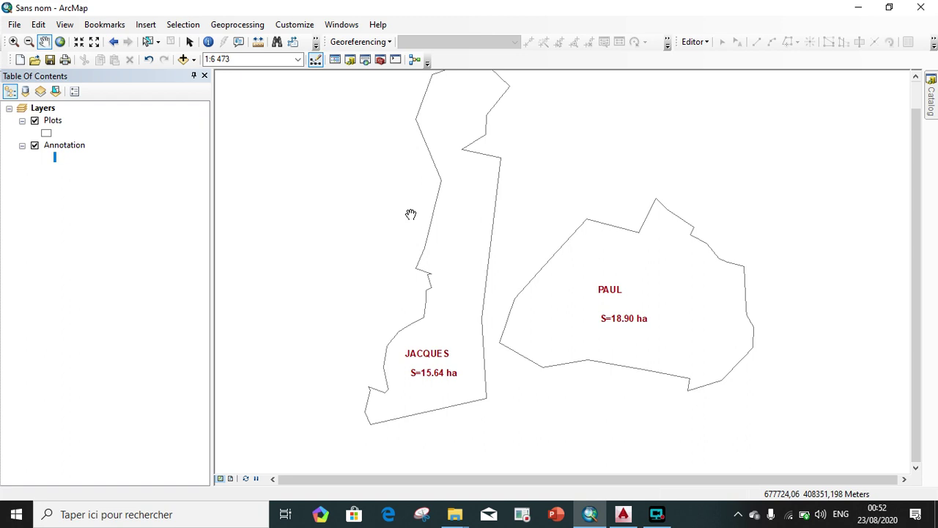
Zoom the map out to 1:8 000 so the JACQUES and PAUL parcels fit in view
scroll(546, 280, "up", 2)
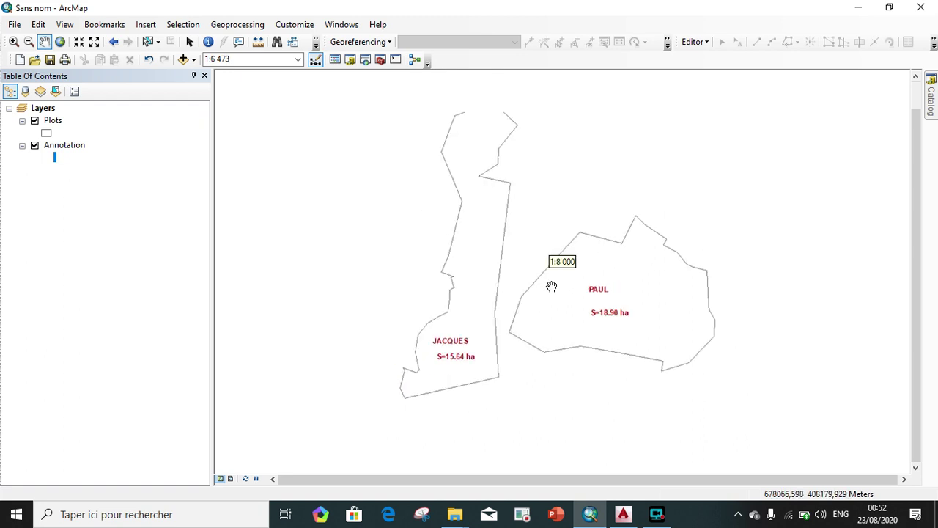